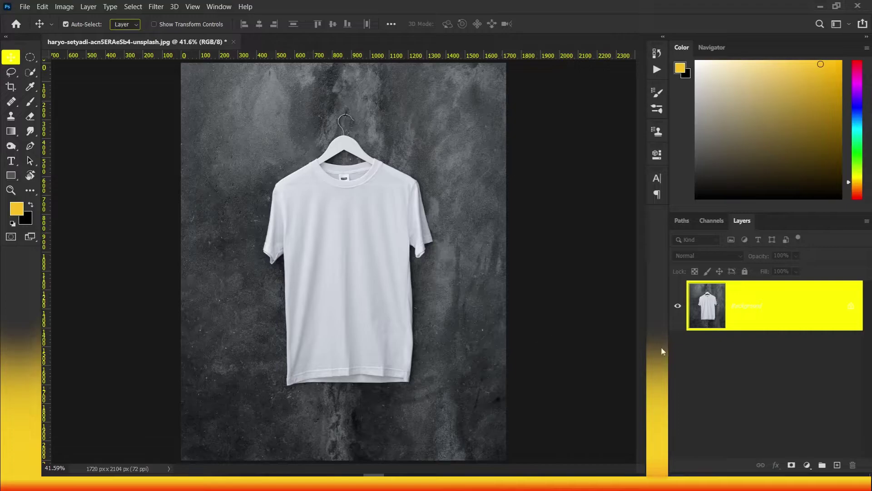
# - Choose the Rectangle tool with no stroke and a solid black fill
pyautogui.click(11, 175)
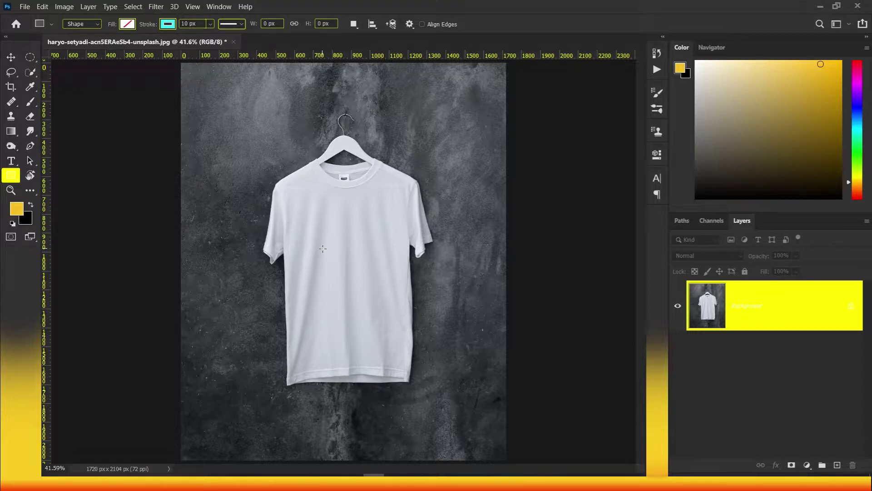
pyautogui.click(168, 25)
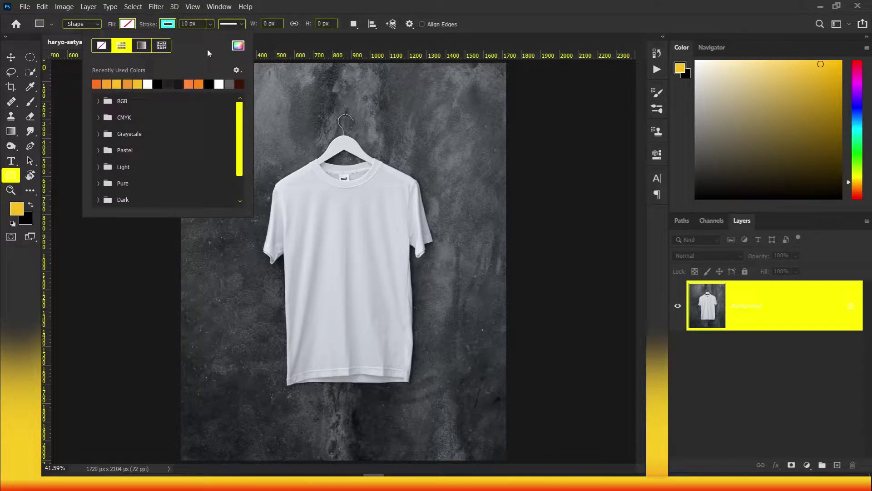
pyautogui.click(103, 46)
pyautogui.click(130, 26)
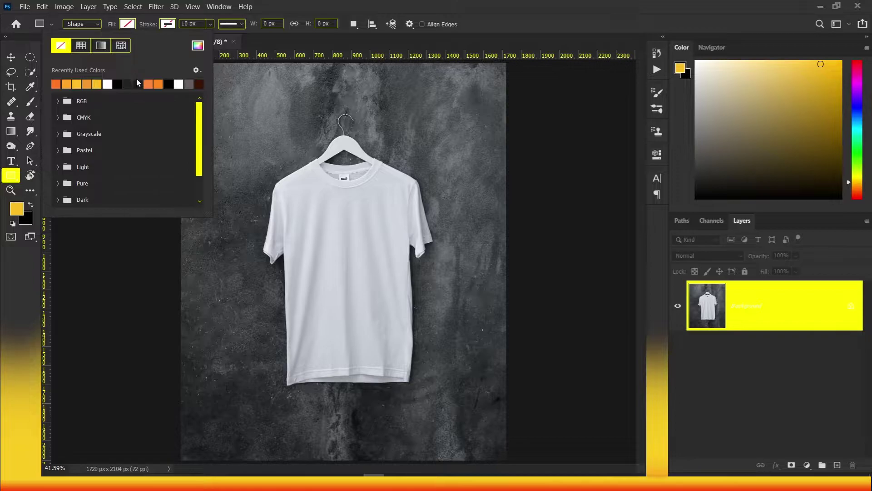
pyautogui.click(118, 83)
# - Draw a 526 × 526 px black square on the chest at X 620, Y 857
pyautogui.click(309, 204)
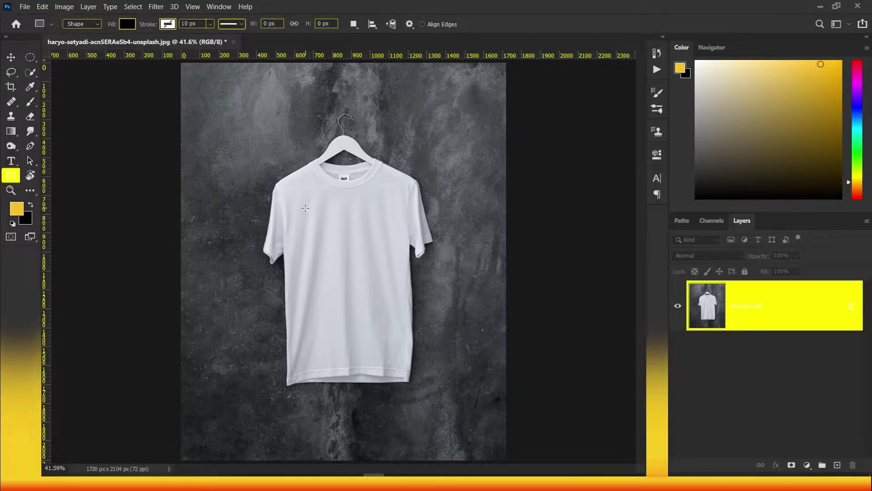
pyautogui.moveTo(305, 208)
pyautogui.mouseDown()
pyautogui.moveTo(353, 239)
pyautogui.moveTo(405, 311)
pyautogui.mouseUp()
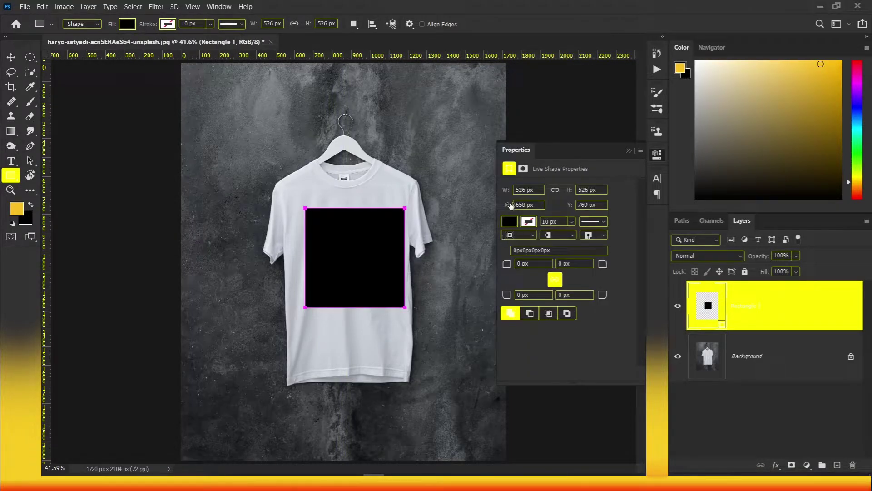
pyautogui.moveTo(511, 206); pyautogui.dragTo(515, 209)
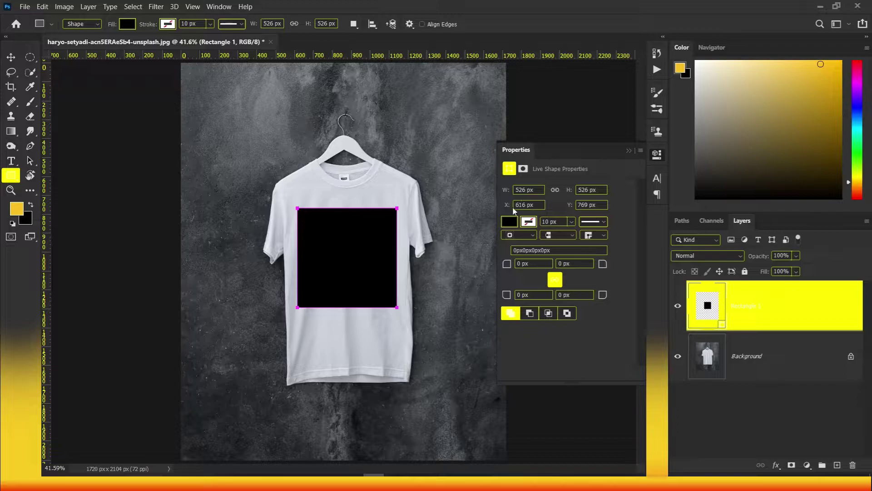
pyautogui.moveTo(573, 204); pyautogui.dragTo(572, 210)
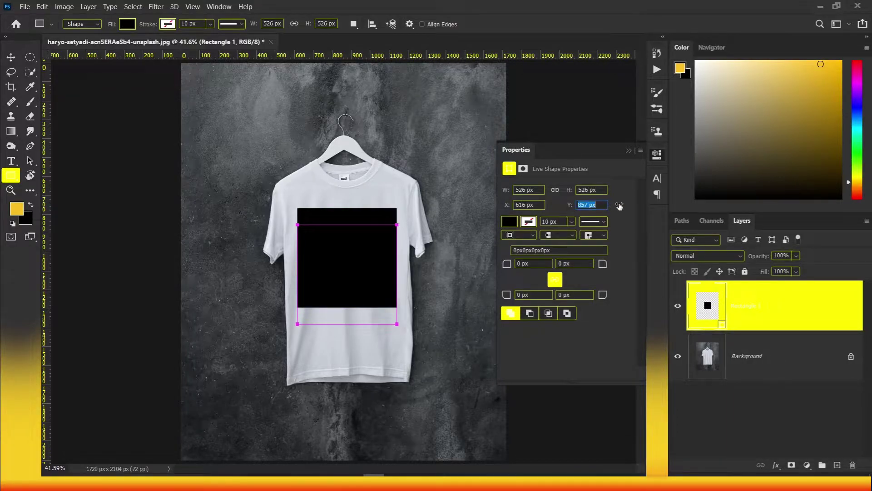
pyautogui.moveTo(505, 207); pyautogui.dragTo(506, 207)
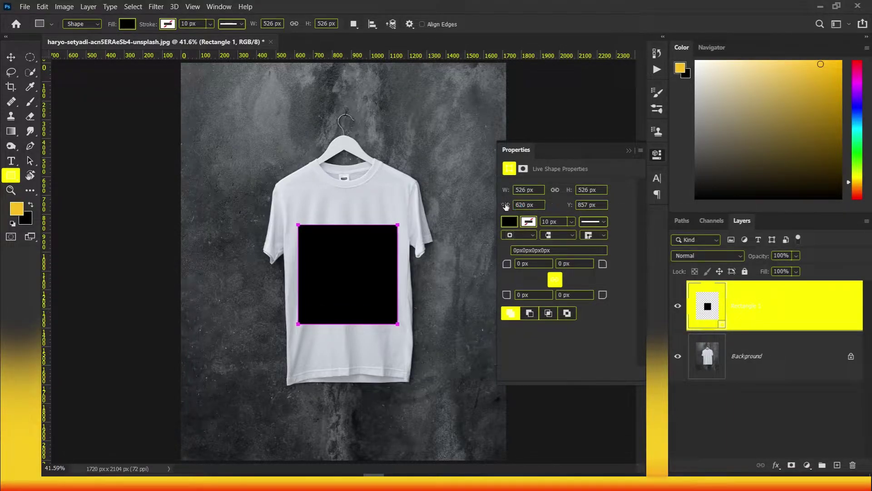
# - Convert the Rectangle 1 layer to a smart object and set its blend mode to Multiply
pyautogui.click(629, 150)
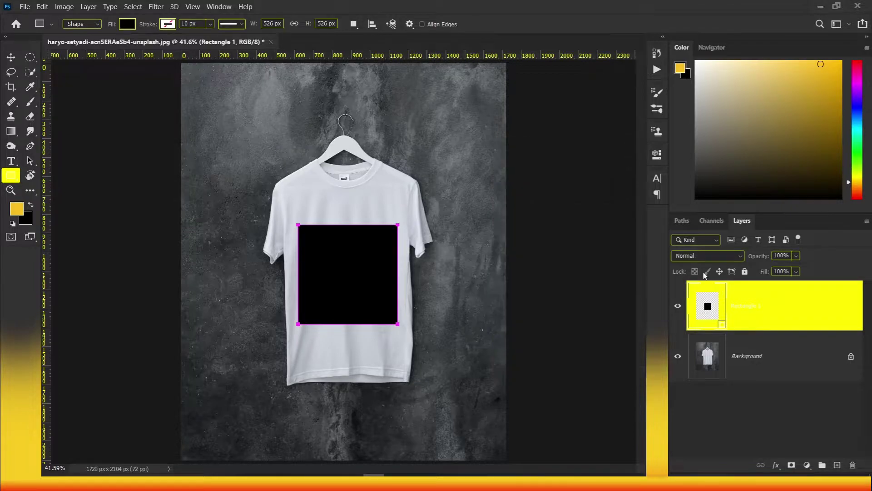
pyautogui.rightClick(796, 311)
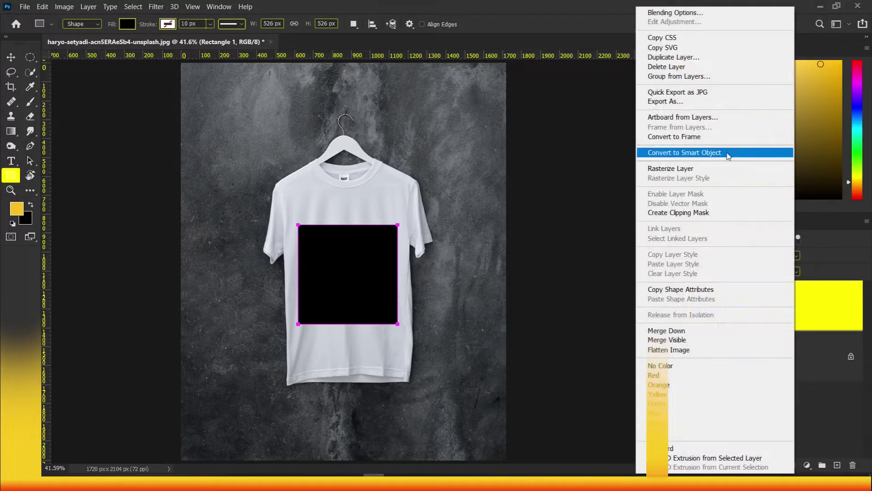
pyautogui.click(727, 151)
pyautogui.click(708, 258)
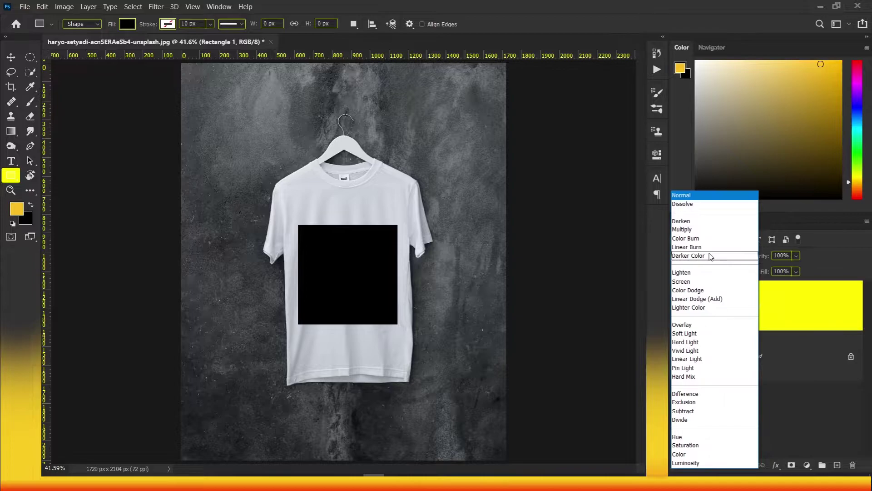
pyautogui.click(716, 233)
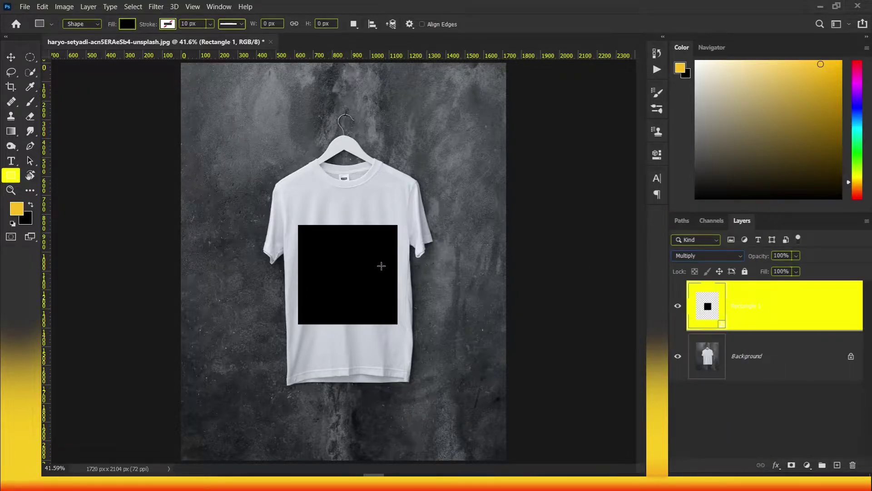
# - Hide the black square and make a desaturated copy of the Background layer
pyautogui.press('v')
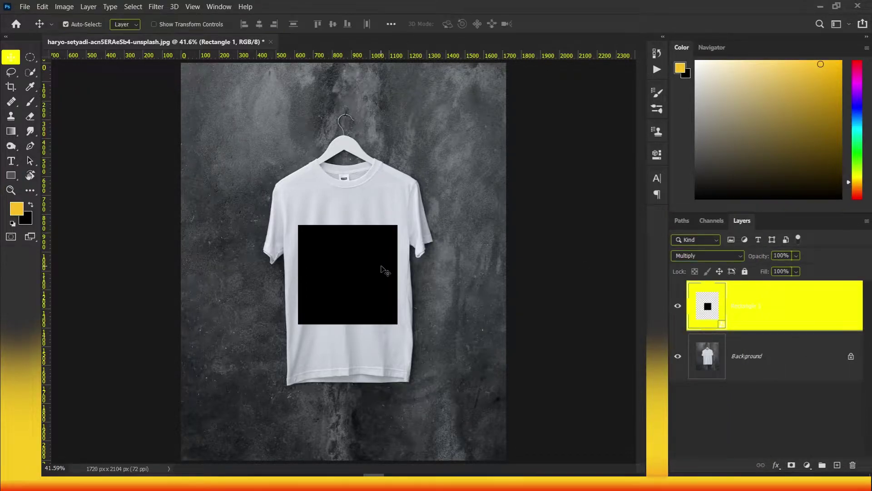
pyautogui.scroll(2, 384, 268)
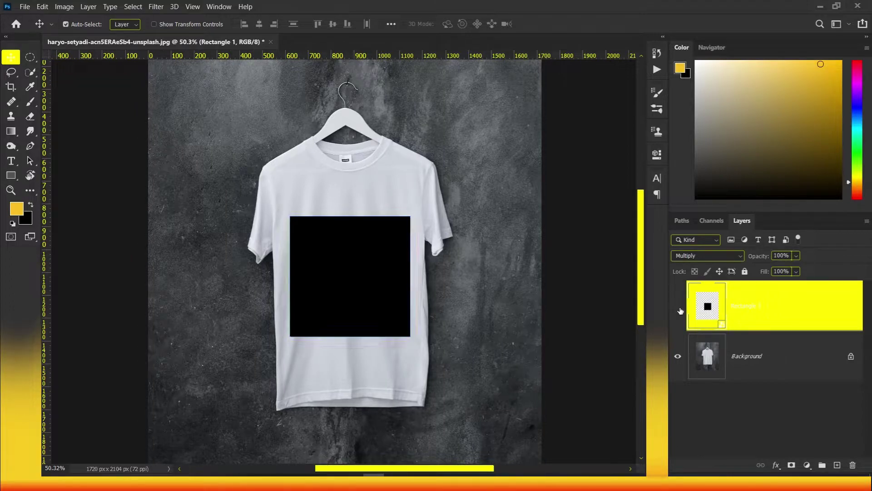
pyautogui.click(678, 306)
pyautogui.click(761, 354)
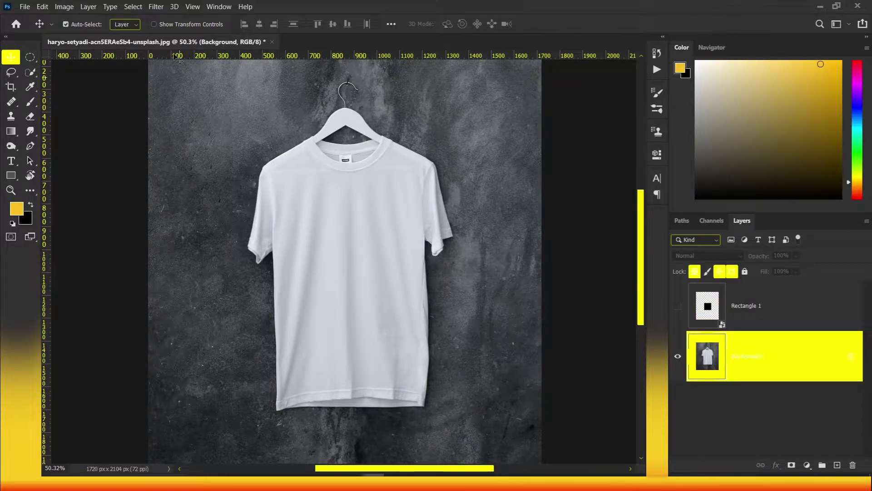
pyautogui.hotkey('ctrl', 'j')
pyautogui.click(64, 6)
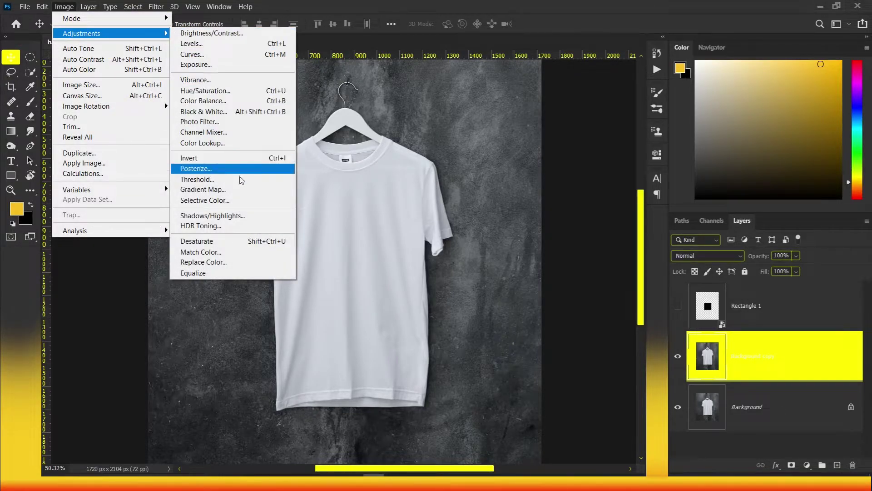
pyautogui.moveTo(81, 34)
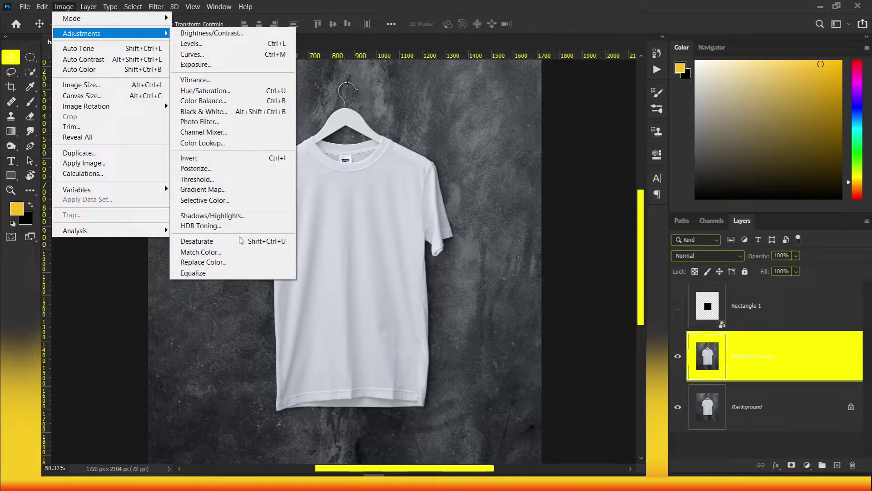
pyautogui.click(241, 241)
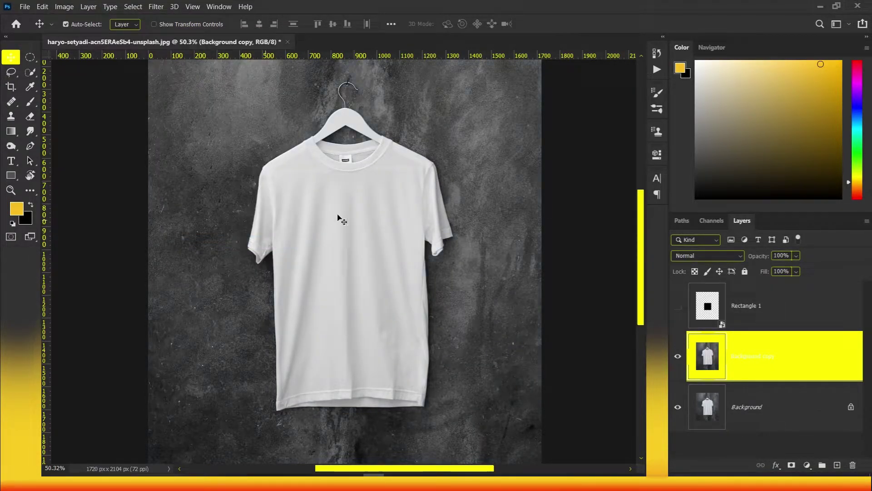
# - Save the desaturated document as a PSD displacement file, with maximized compatibility
pyautogui.click(156, 7)
pyautogui.click(320, 147)
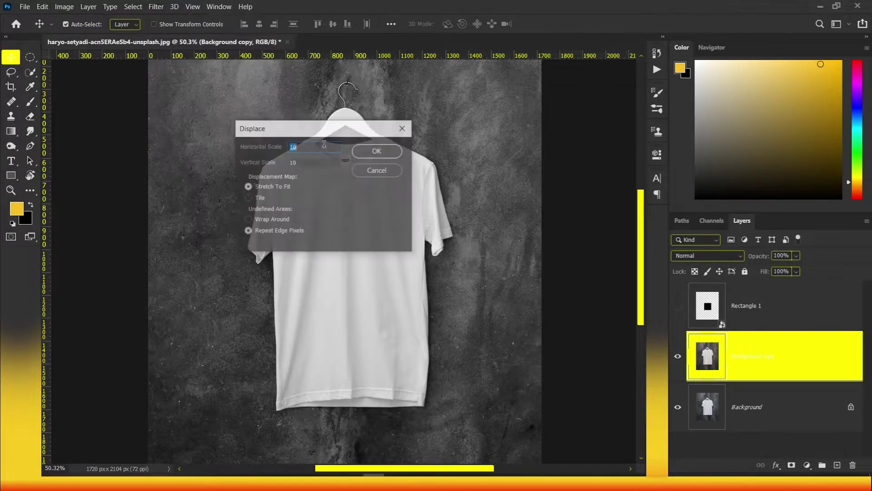
pyautogui.press('Escape')
pyautogui.hotkey('ctrl', 'shift', 's')
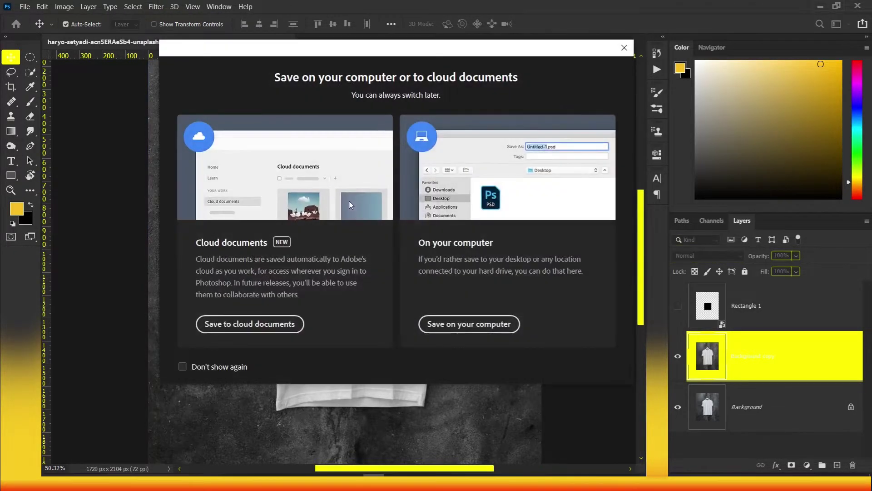
pyautogui.click(456, 322)
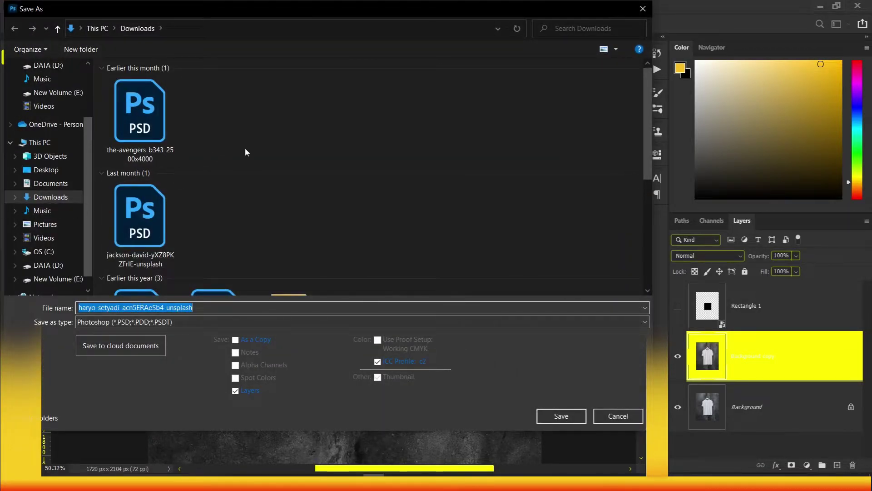
pyautogui.click(550, 415)
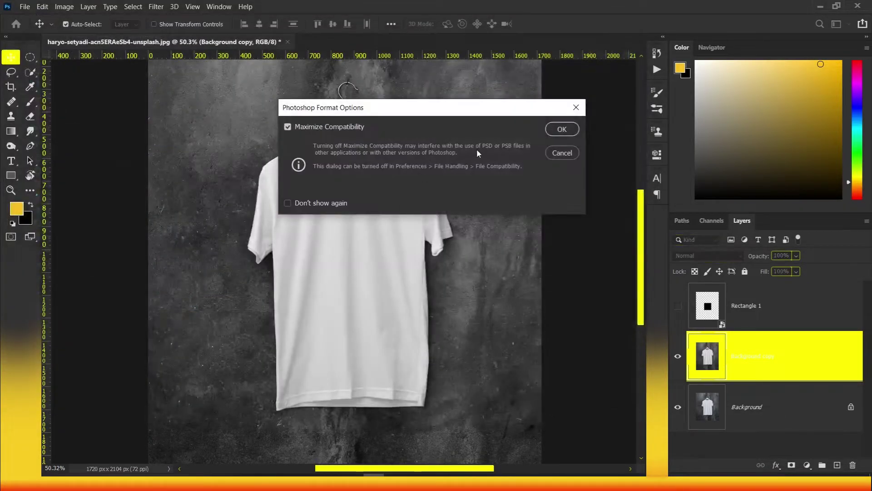
pyautogui.click(551, 135)
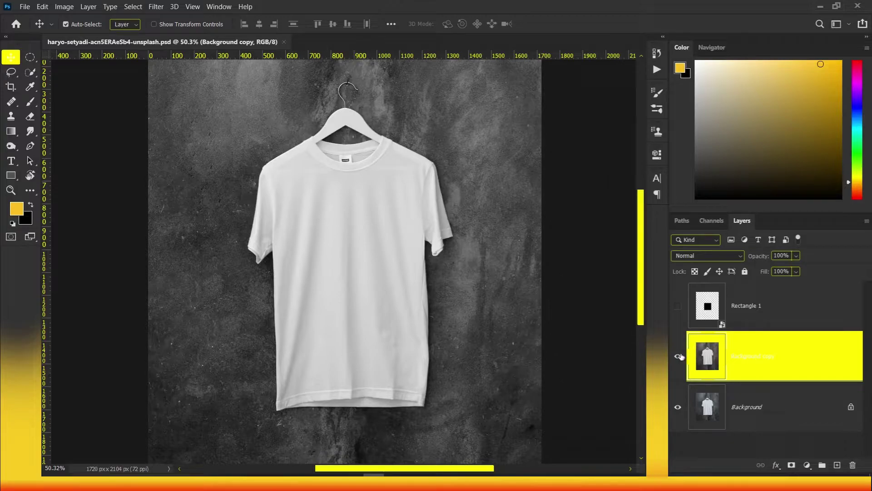
# - Hide and delete the desaturated Background copy layer
pyautogui.click(679, 407)
pyautogui.click(680, 356)
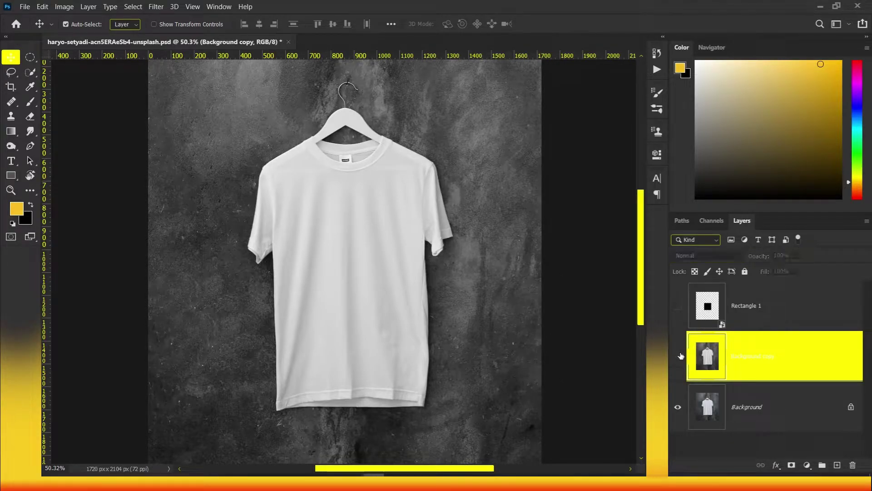
pyautogui.press('Delete')
# - Show the black square again and apply Displace with horizontal and vertical scale 10
pyautogui.click(678, 305)
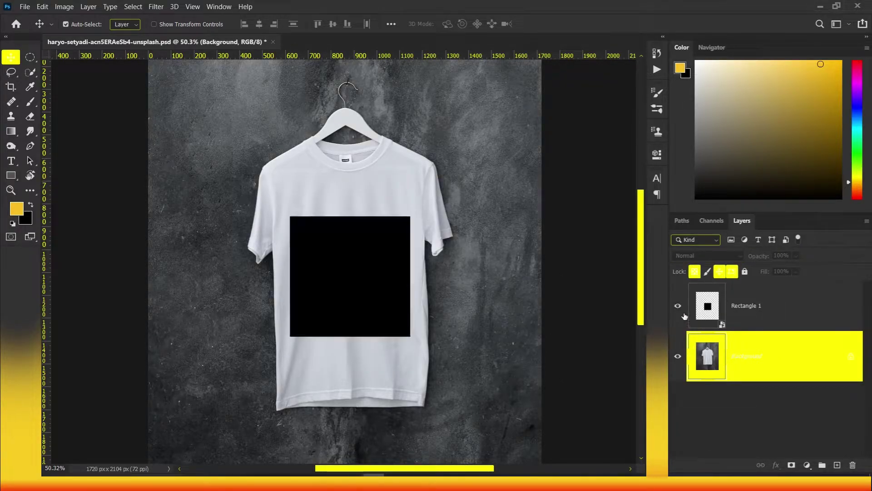
pyautogui.click(791, 305)
pyautogui.click(164, 6)
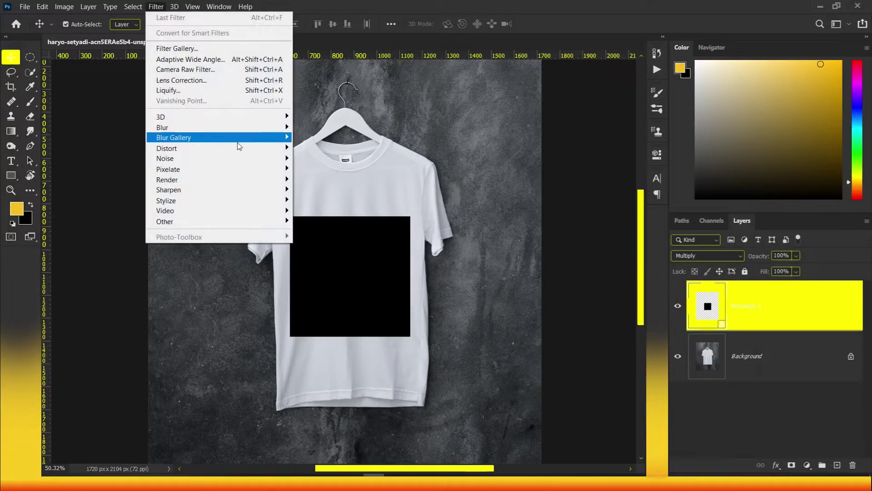
pyautogui.moveTo(167, 148)
pyautogui.click(328, 142)
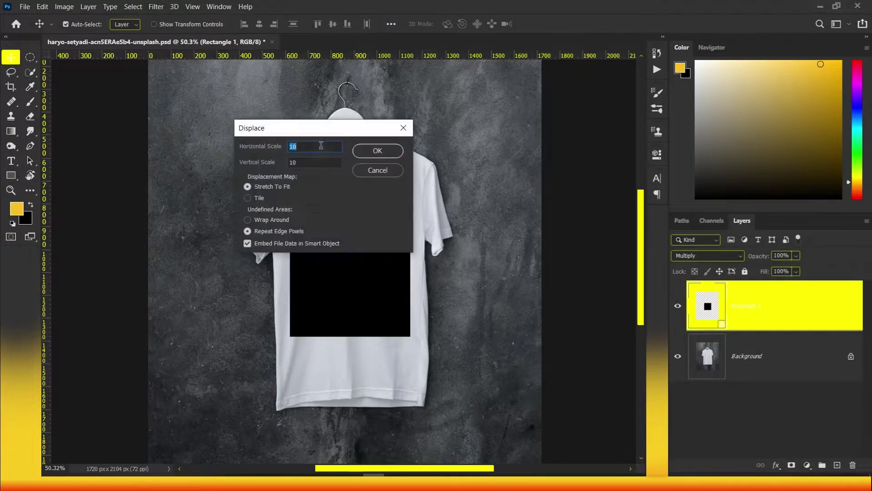
pyautogui.click(375, 151)
# - Load the saved T-shirt PSD as the displacement map
pyautogui.click(144, 133)
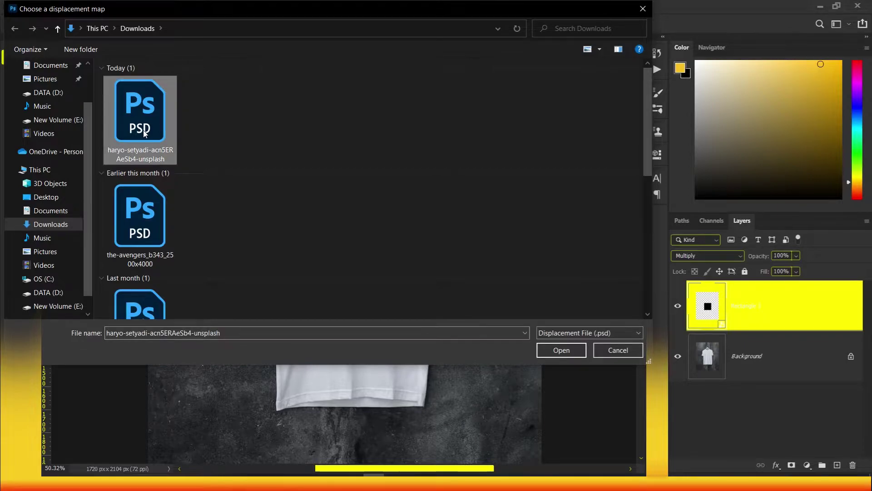
pyautogui.doubleClick(145, 133)
pyautogui.scroll(2, 375, 243)
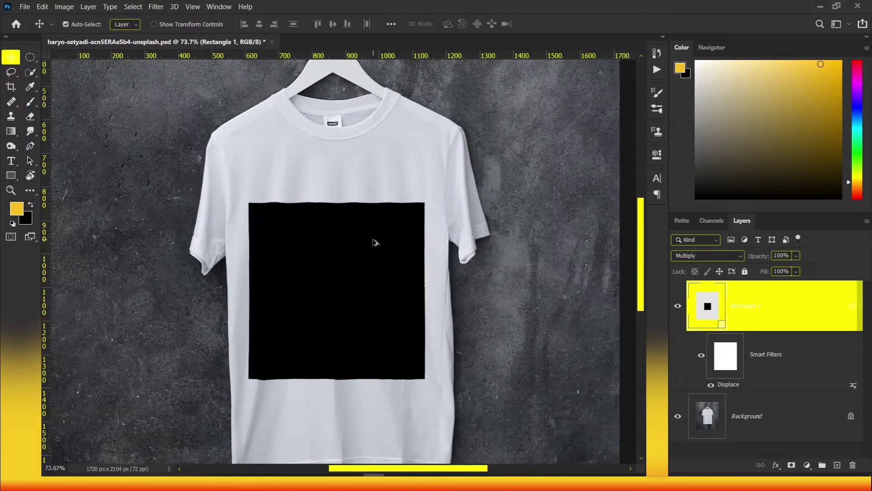
pyautogui.scroll(-1, 375, 244)
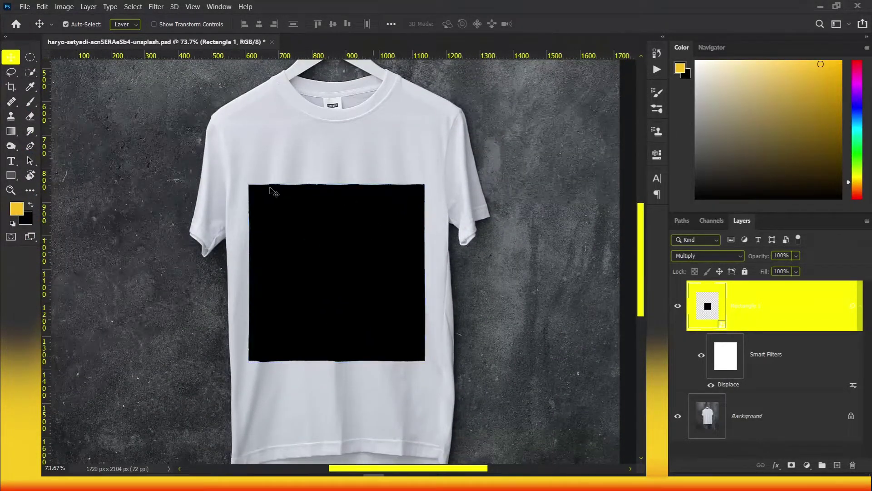
pyautogui.scroll(2, 271, 189)
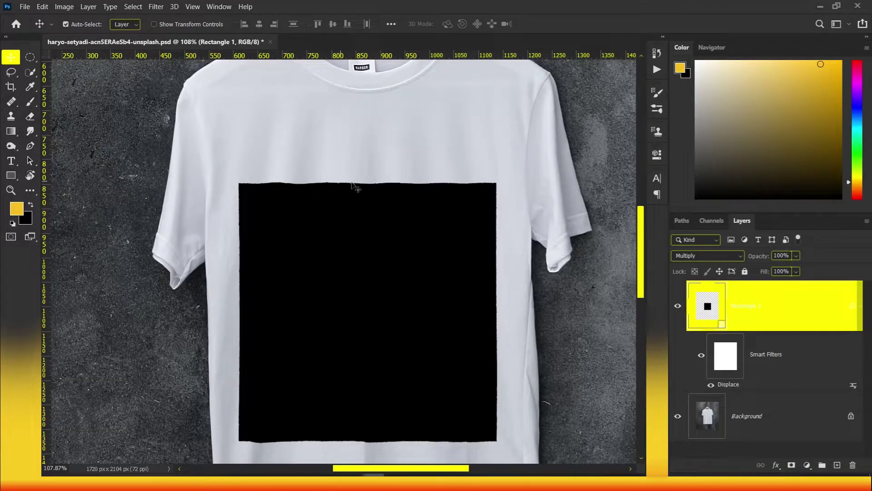
pyautogui.scroll(-3, 430, 186)
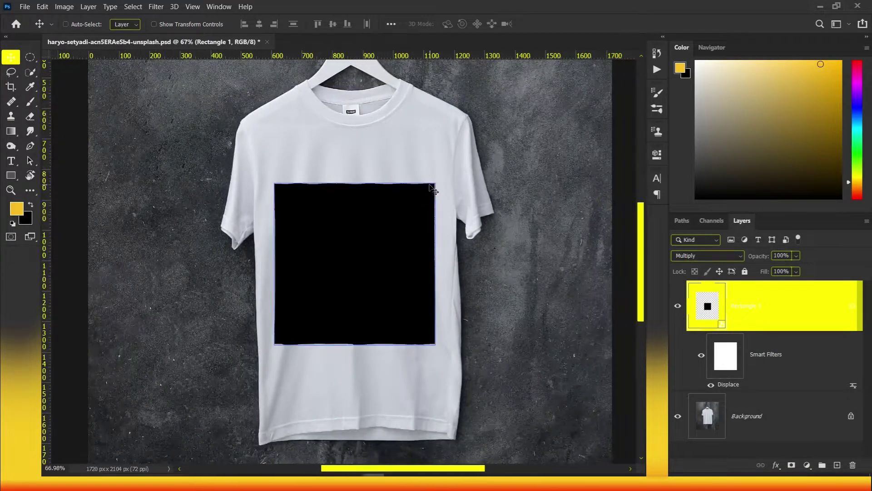
# - Split the square's Blend If Underlying Layer sliders so the fabric folds show through
pyautogui.doubleClick(842, 308)
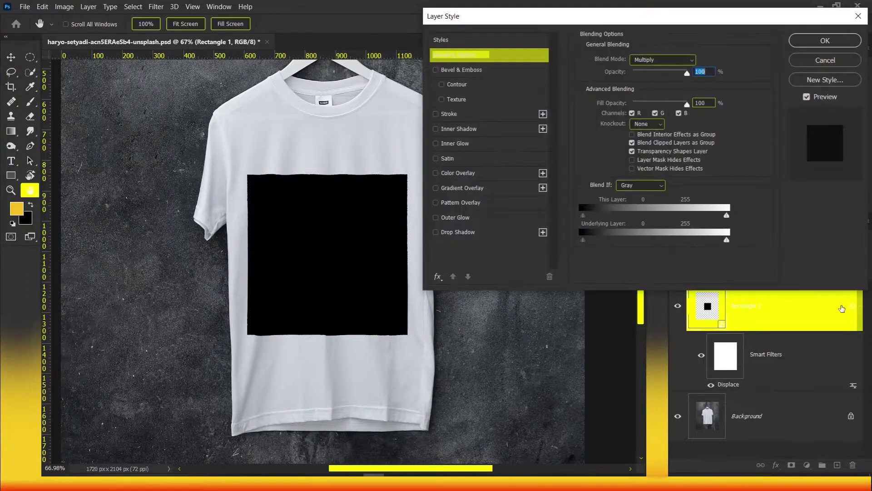
pyautogui.moveTo(690, 15); pyautogui.dragTo(688, 105)
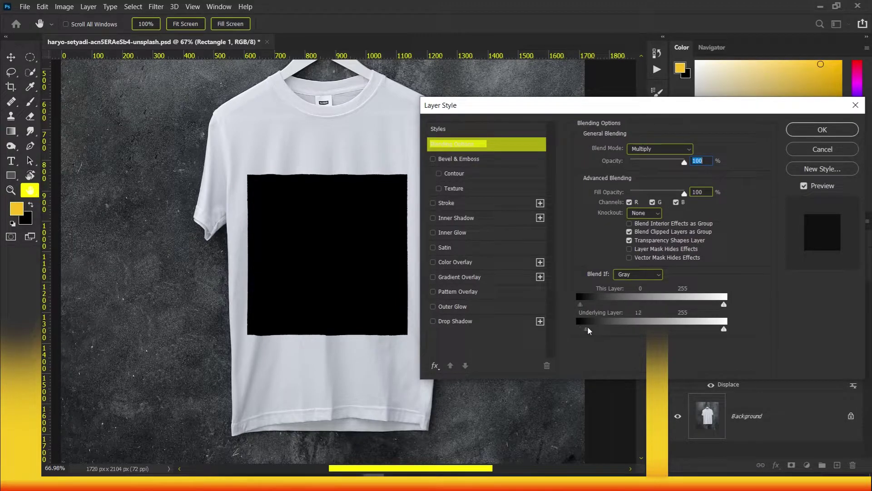
pyautogui.moveTo(588, 330)
pyautogui.mouseDown()
pyautogui.moveTo(625, 330)
pyautogui.moveTo(584, 330)
pyautogui.mouseUp()
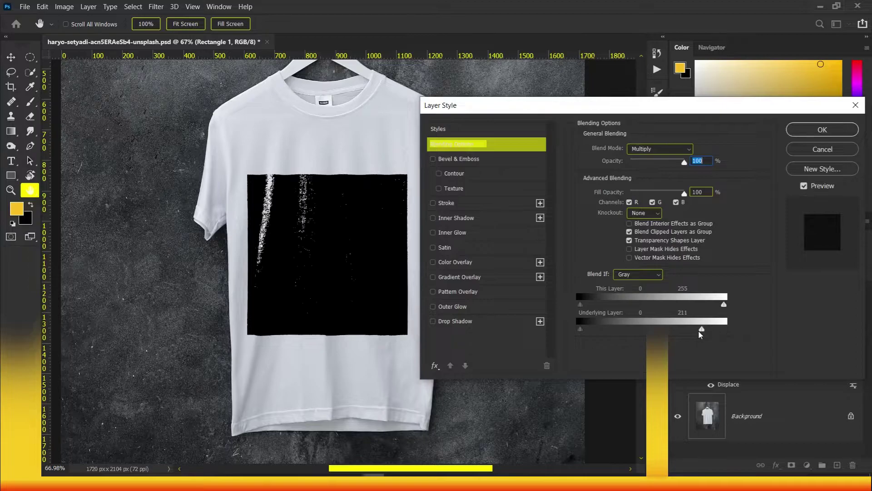
pyautogui.moveTo(722, 332)
pyautogui.mouseDown()
pyautogui.moveTo(705, 331)
pyautogui.moveTo(716, 336)
pyautogui.mouseUp()
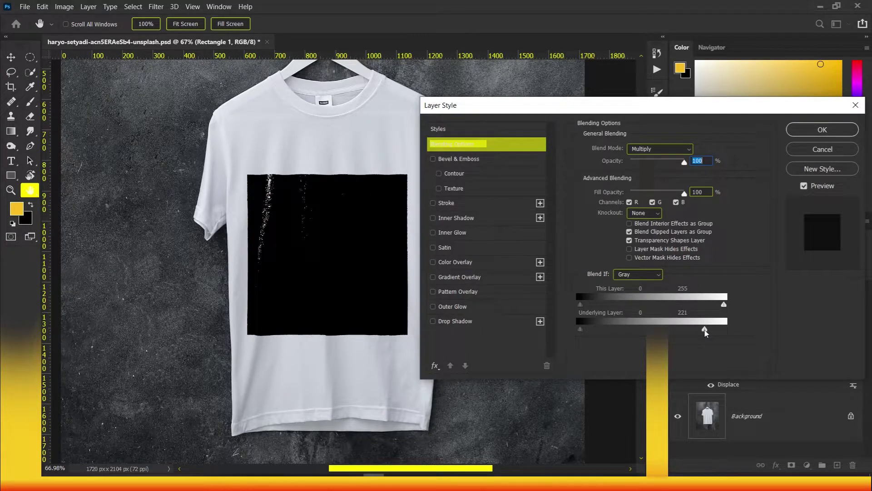
pyautogui.moveTo(707, 331)
pyautogui.mouseDown()
pyautogui.moveTo(691, 330)
pyautogui.moveTo(751, 331)
pyautogui.mouseUp()
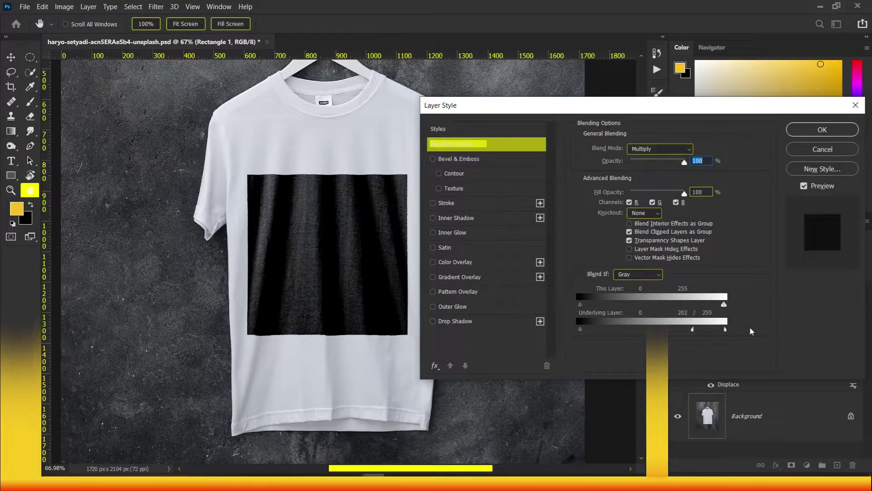
pyautogui.moveTo(693, 329); pyautogui.dragTo(699, 330)
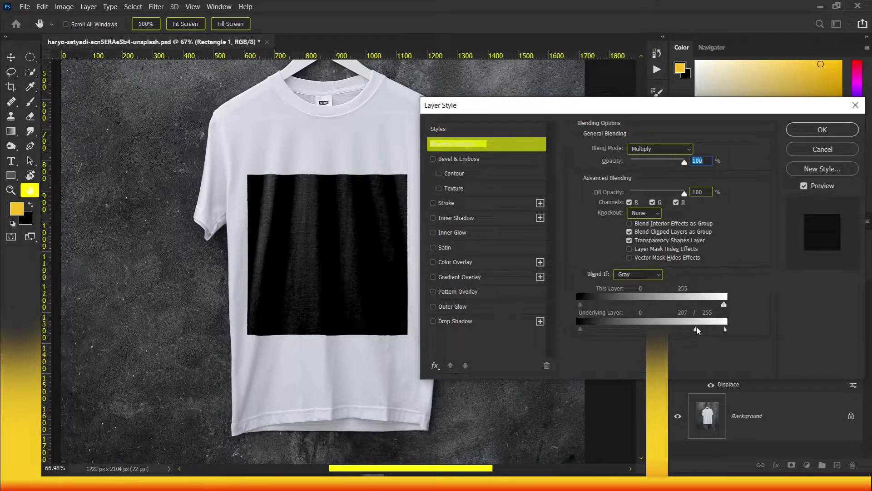
pyautogui.click(816, 132)
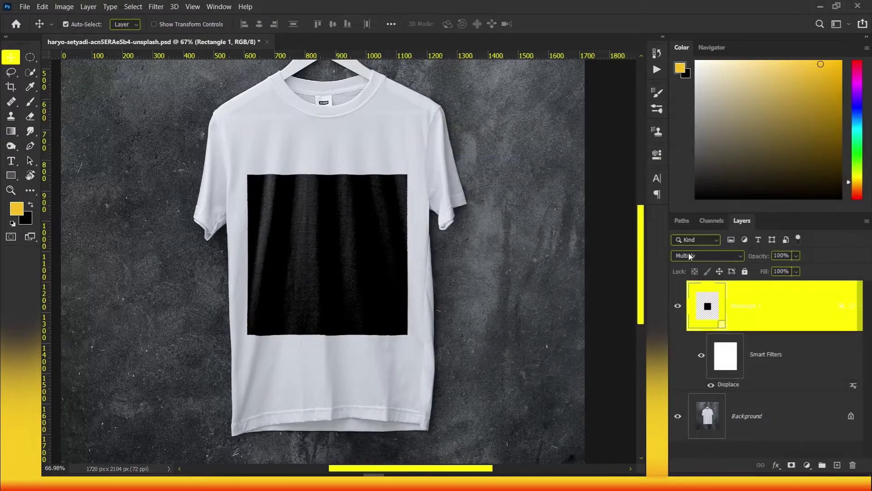
# - Set the square's blend mode back to Normal
pyautogui.click(709, 255)
pyautogui.click(706, 196)
pyautogui.scroll(-1, 348, 249)
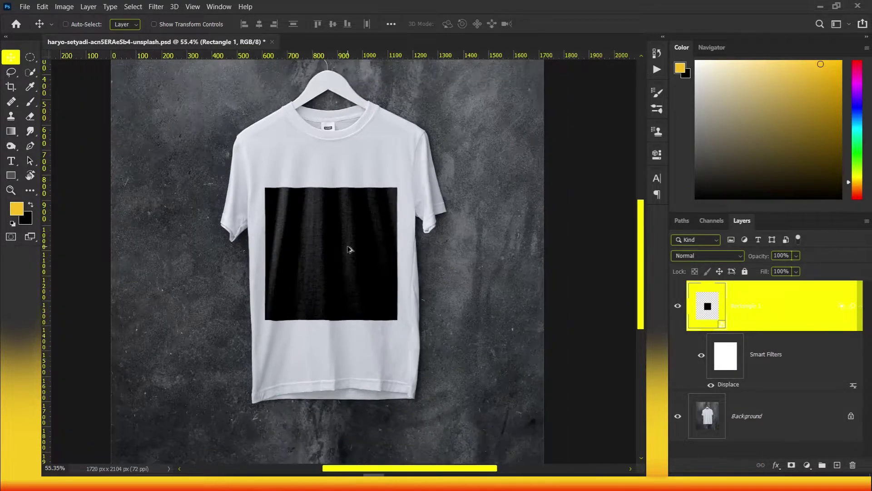
pyautogui.scroll(1, 348, 249)
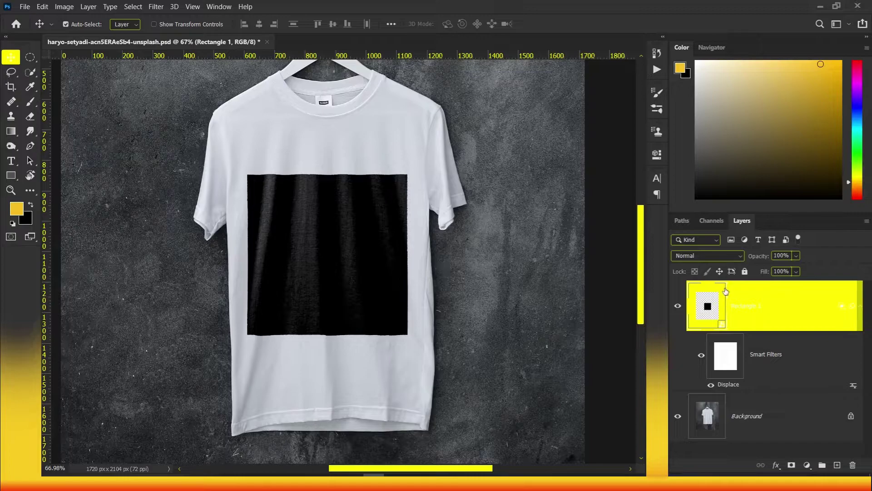
# - Place the man-with-sword figure inside the Rectangle 1 smart object and resize it to fit
pyautogui.doubleClick(720, 326)
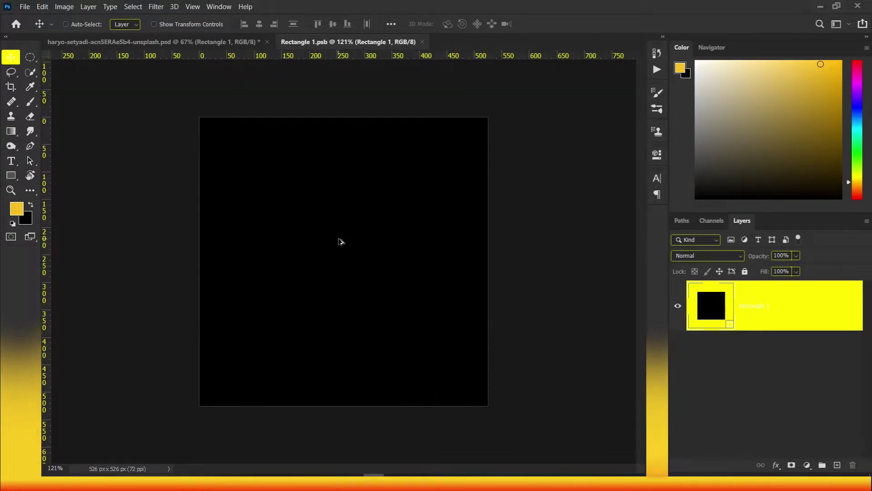
pyautogui.press('b')
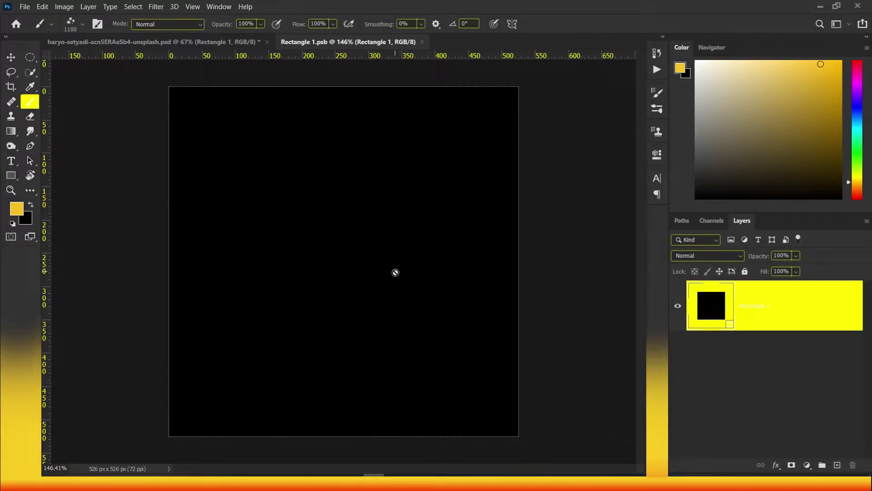
pyautogui.moveTo(395, 273); pyautogui.dragTo(337, 296)
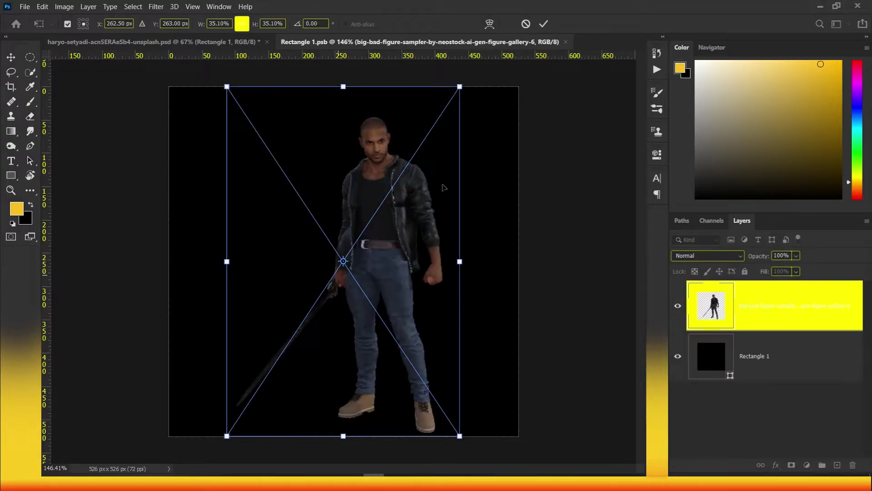
pyautogui.scroll(-5, 432, 321)
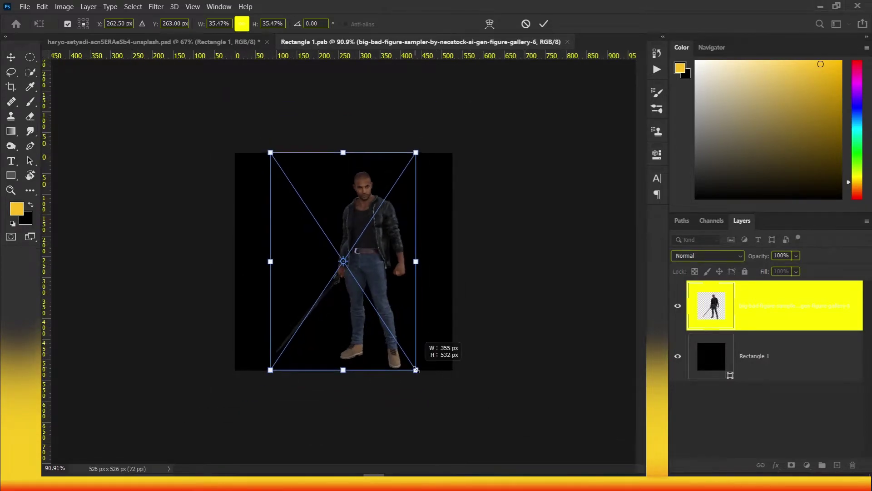
pyautogui.moveTo(415, 369); pyautogui.dragTo(425, 382)
pyautogui.moveTo(394, 329); pyautogui.dragTo(394, 315)
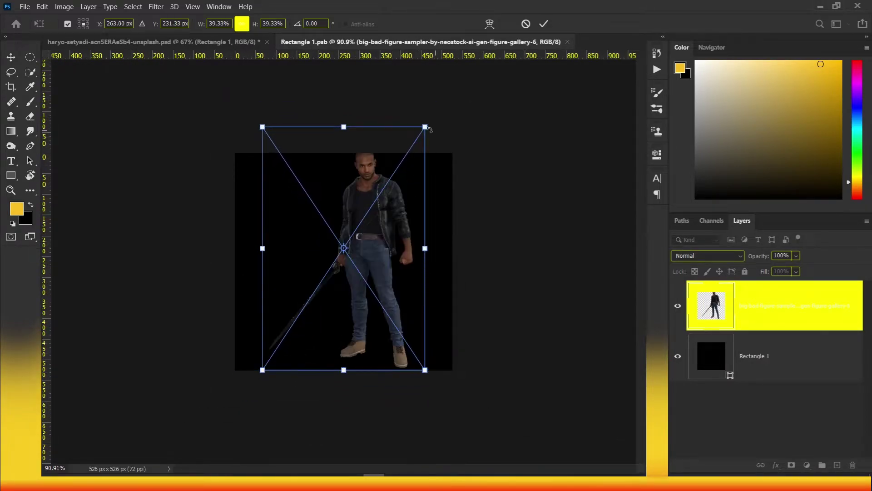
pyautogui.moveTo(425, 127); pyautogui.dragTo(418, 137)
pyautogui.press('Return')
# - Save the smart object's contents with the figure
pyautogui.press('b')
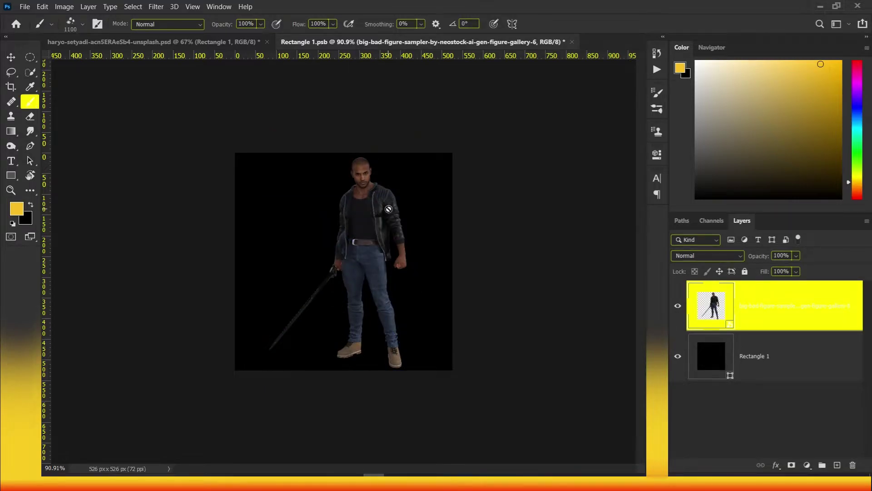
pyautogui.press('v')
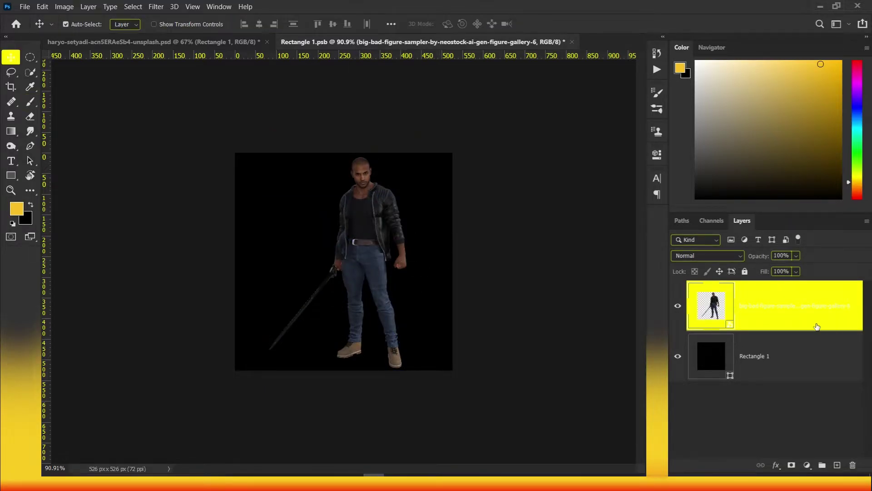
pyautogui.hotkey('ctrl', 's')
# - Hide the black Rectangle 1 layer inside Rectangle 1.psb and save it
pyautogui.click(233, 43)
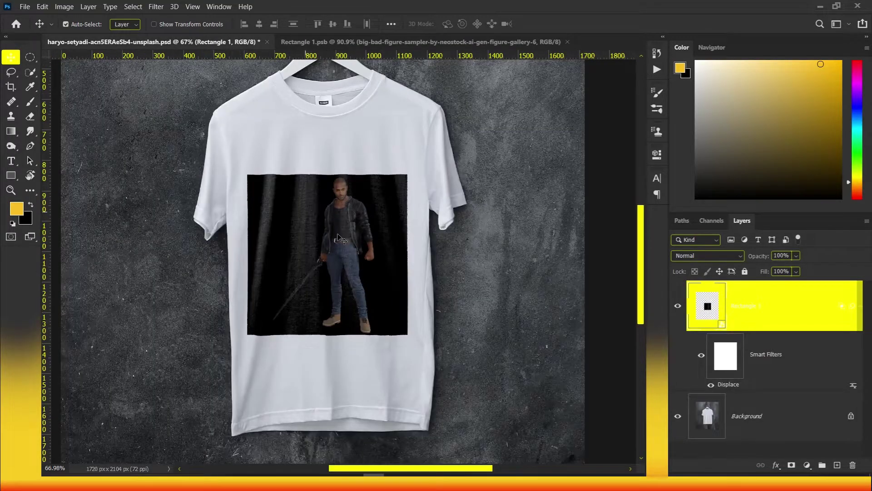
pyautogui.hotkey('ctrl', '0')
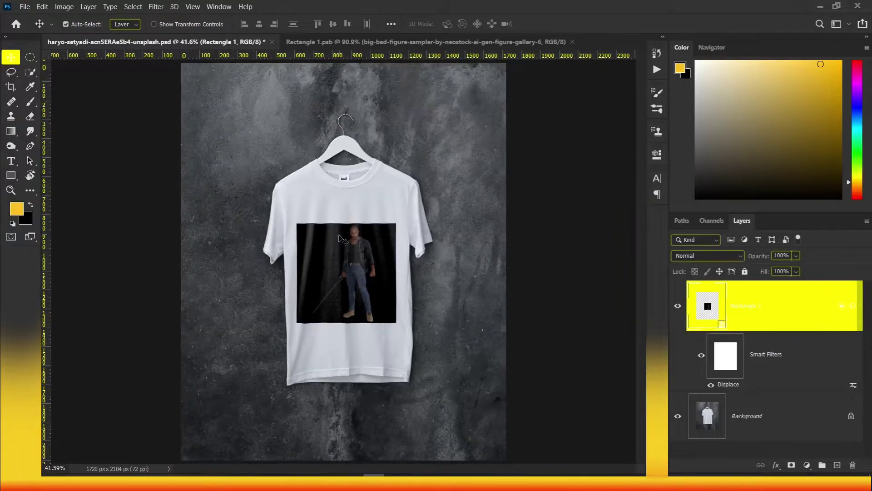
pyautogui.click(354, 42)
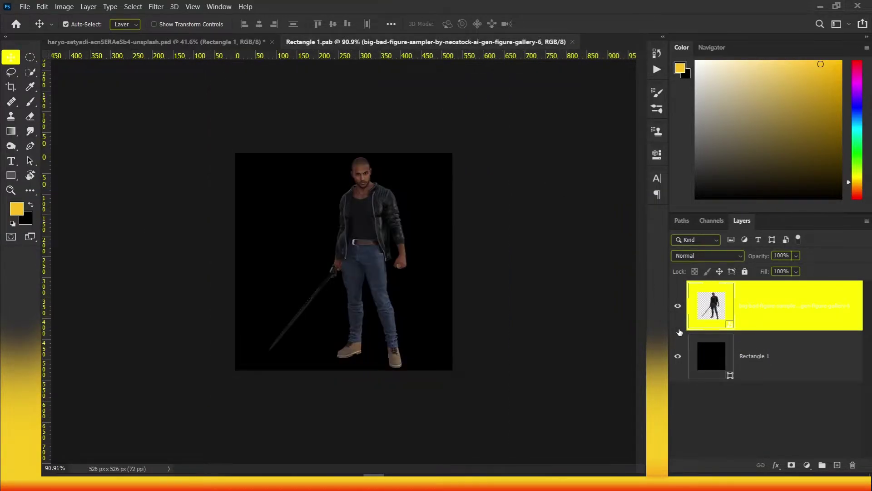
pyautogui.click(682, 356)
pyautogui.hotkey('ctrl', 's')
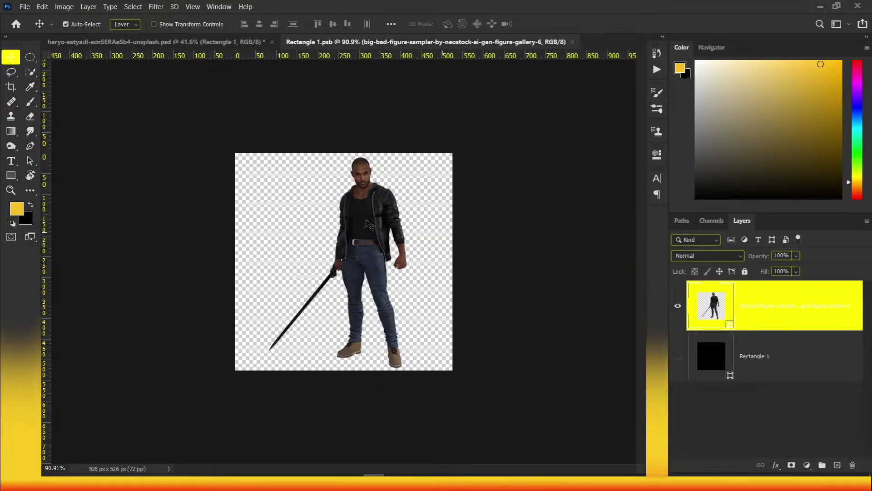
# - Scale the figure up to about 131% on the mockup and nudge it up-left
pyautogui.click(187, 42)
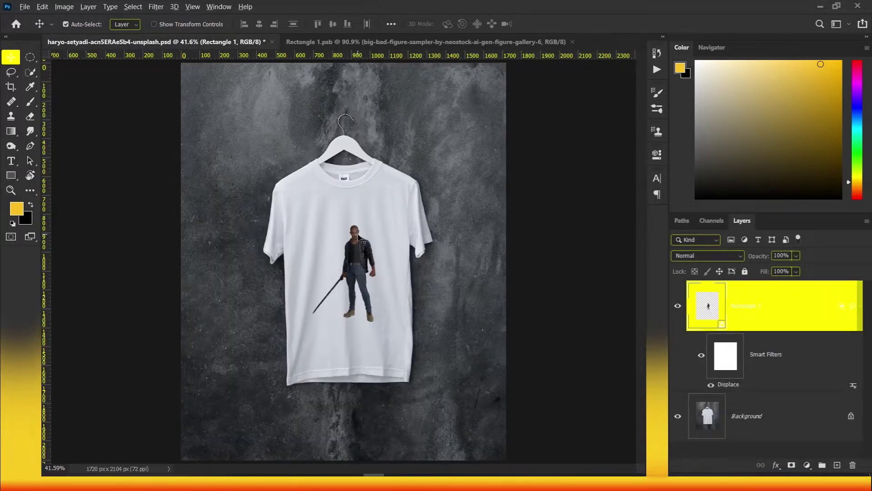
pyautogui.scroll(2, 362, 239)
pyautogui.hotkey('ctrl', 't')
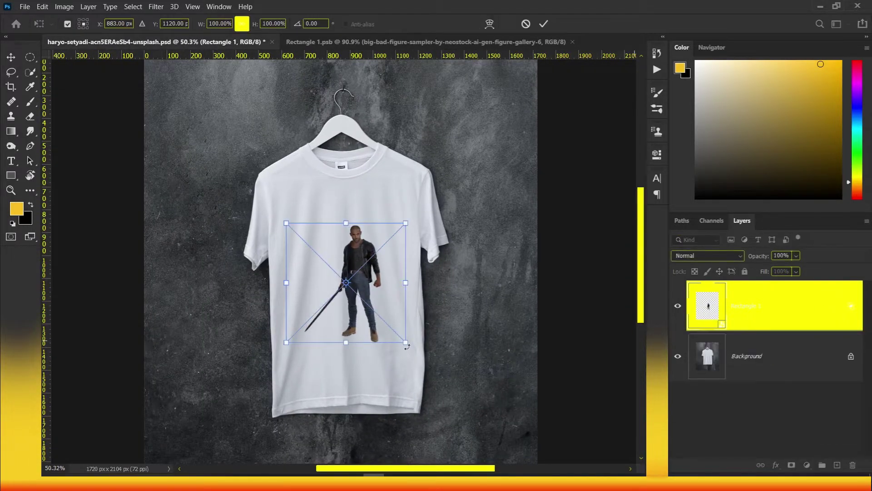
pyautogui.moveTo(406, 341); pyautogui.dragTo(428, 358)
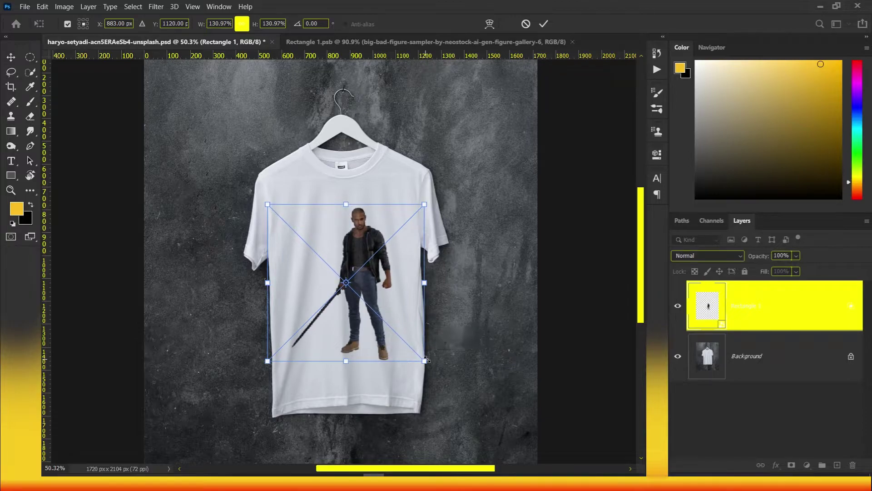
pyautogui.press('Return')
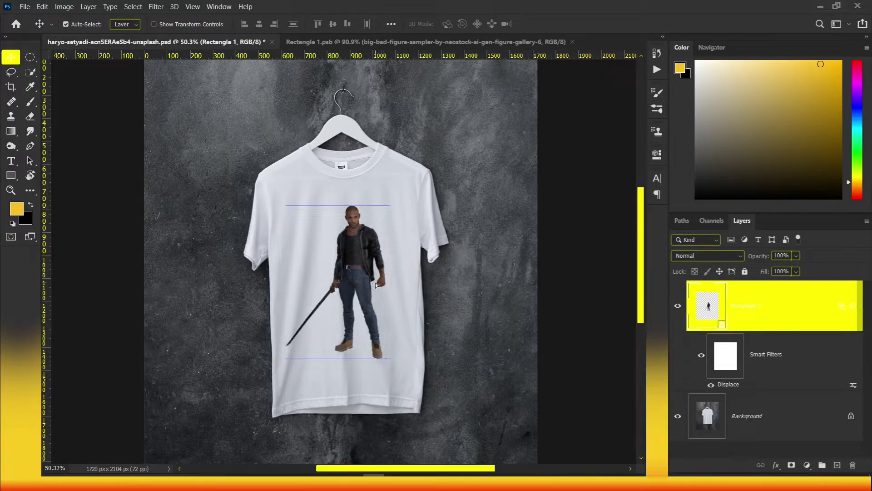
pyautogui.moveTo(383, 287); pyautogui.dragTo(377, 285)
pyautogui.scroll(2, 377, 285)
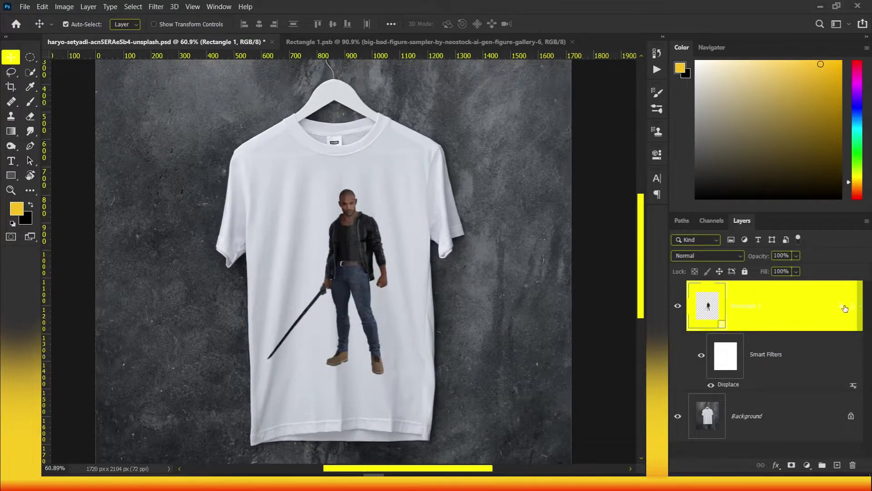
# - Split the figure's Blend If Underlying Layer highlight and shadow sliders
pyautogui.doubleClick(843, 306)
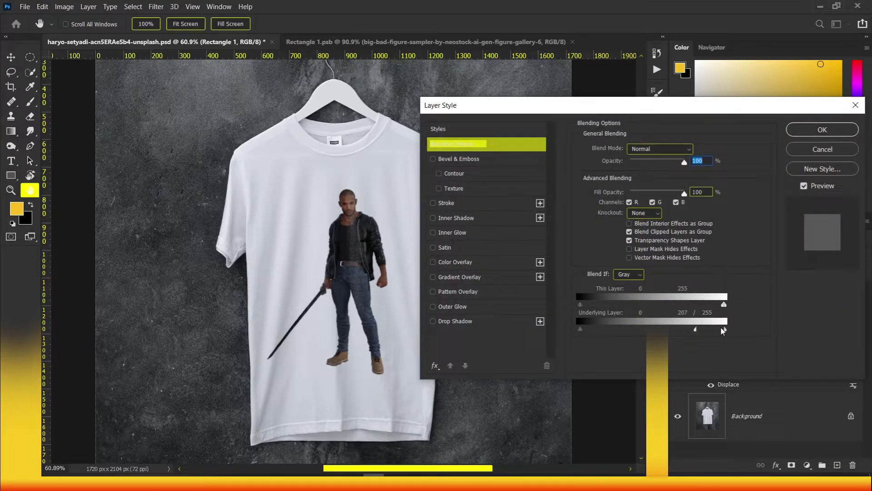
pyautogui.moveTo(723, 331); pyautogui.dragTo(724, 331)
pyautogui.moveTo(698, 330); pyautogui.dragTo(697, 331)
pyautogui.click(852, 131)
pyautogui.scroll(-1, 482, 232)
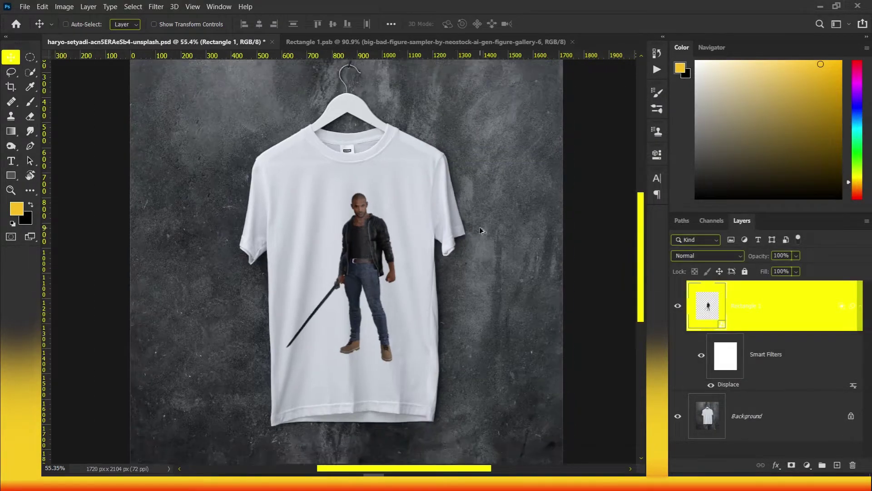
pyautogui.scroll(-1, 482, 231)
pyautogui.scroll(2, 482, 231)
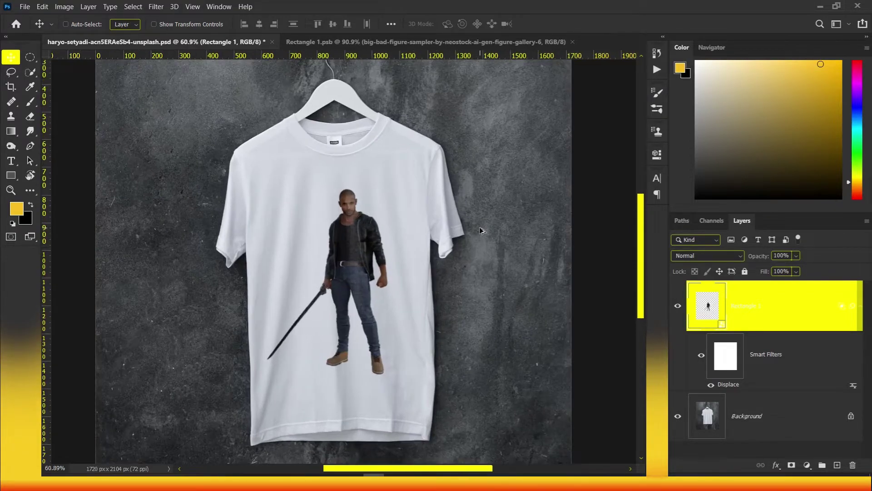
# - Widen the figure's underlying shadow range so the shirt's darker folds show through
pyautogui.doubleClick(843, 300)
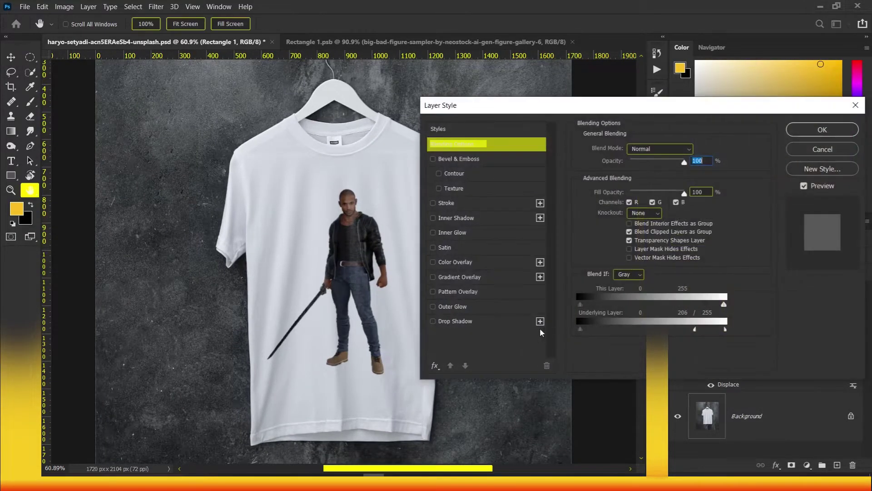
pyautogui.moveTo(635, 330); pyautogui.dragTo(645, 331)
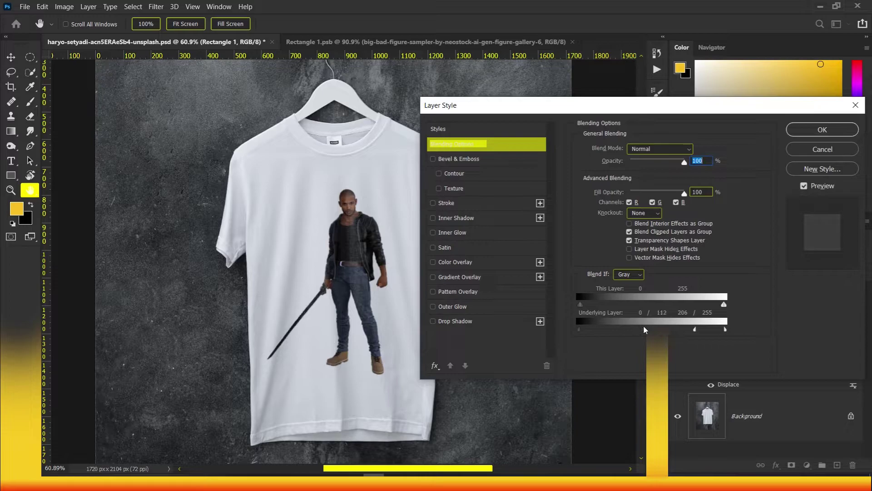
pyautogui.click(824, 131)
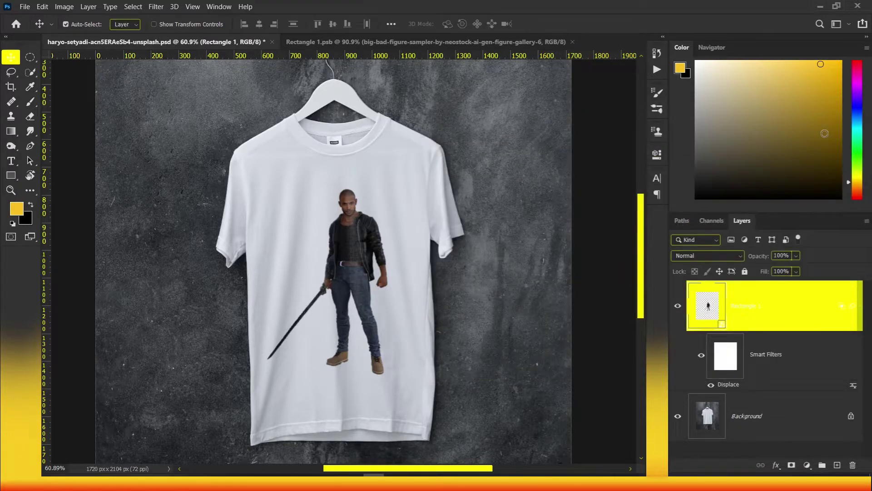
pyautogui.click(807, 465)
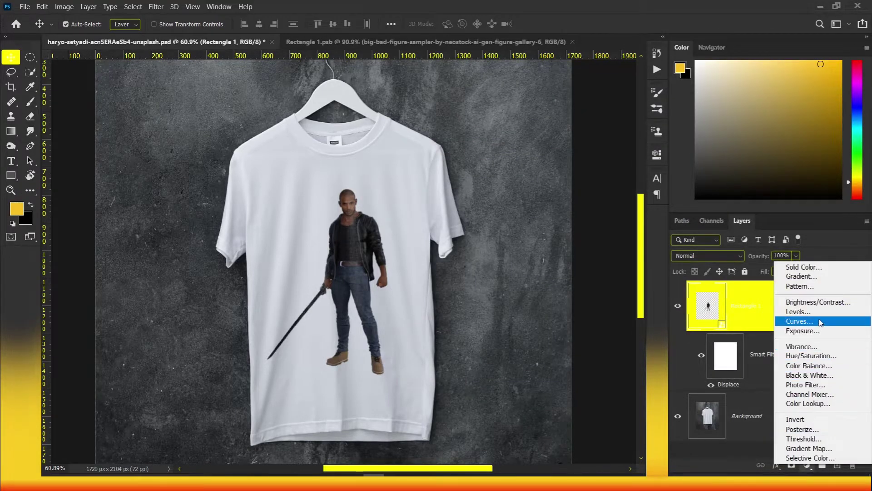
# - Add a Curves layer lowering the midtones slightly, with its Underlying Layer shadow slider split to 0/134
pyautogui.click(749, 323)
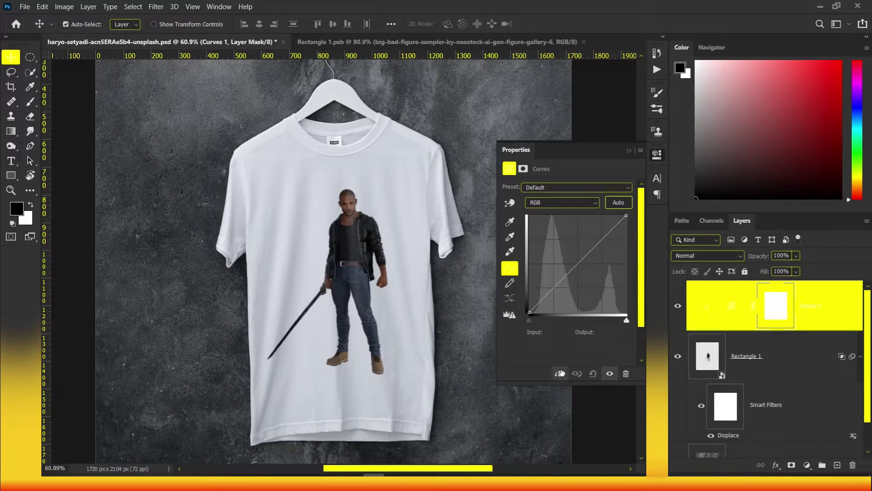
pyautogui.moveTo(580, 261); pyautogui.dragTo(583, 269)
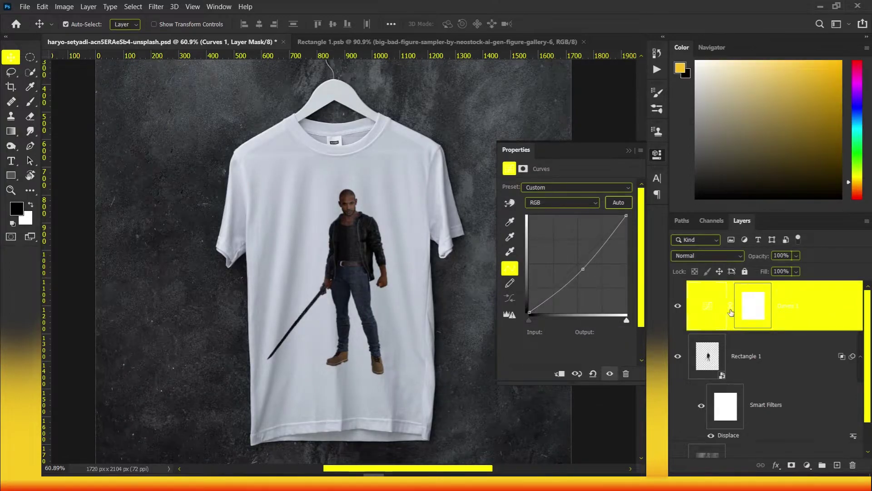
pyautogui.doubleClick(847, 311)
pyautogui.moveTo(585, 331)
pyautogui.mouseDown()
pyautogui.moveTo(613, 331)
pyautogui.moveTo(571, 331)
pyautogui.moveTo(660, 333)
pyautogui.mouseUp()
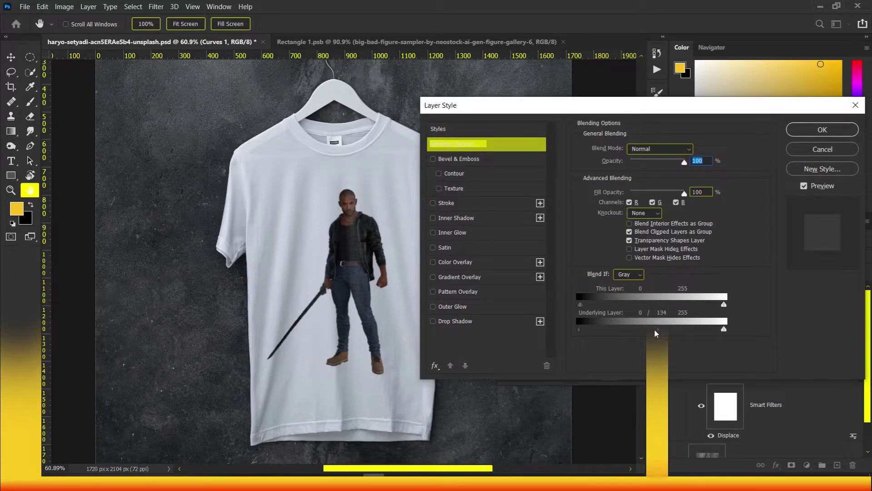
# - Accept the Curves layer's Underlying Layer Blend If settings to feather it into the shadows
pyautogui.click(803, 131)
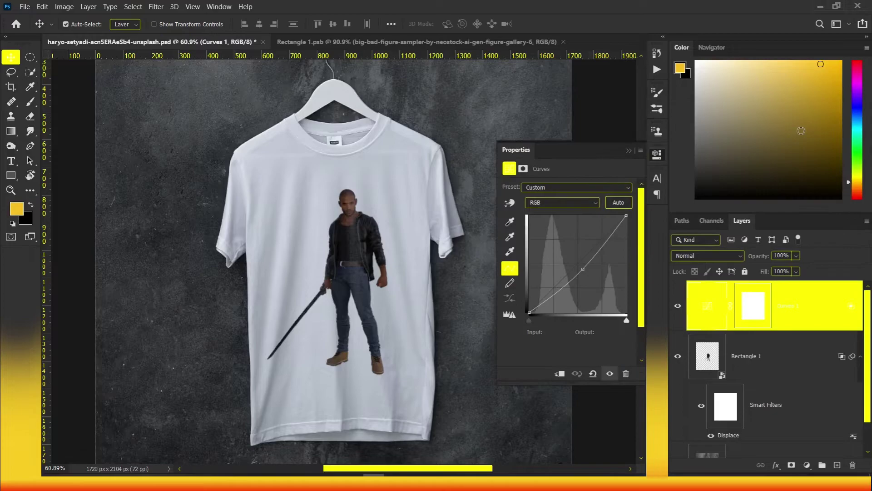
pyautogui.scroll(3, 382, 267)
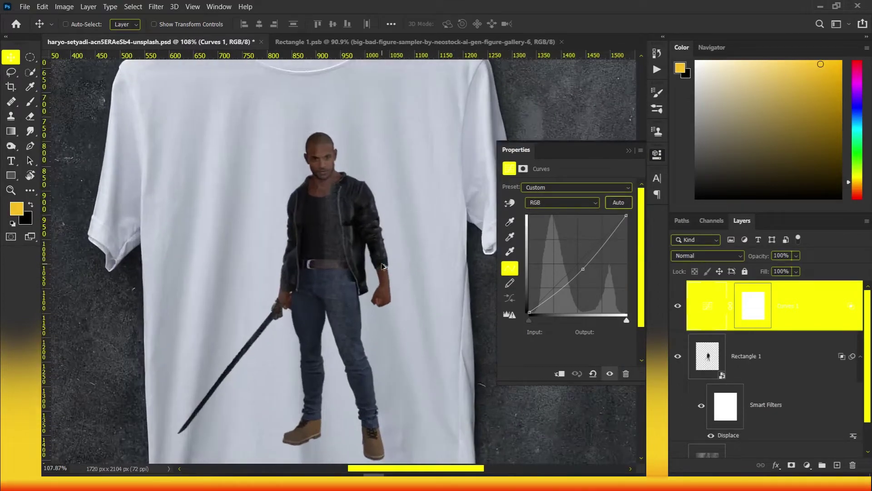
pyautogui.scroll(-5, 383, 266)
pyautogui.scroll(-1, 382, 267)
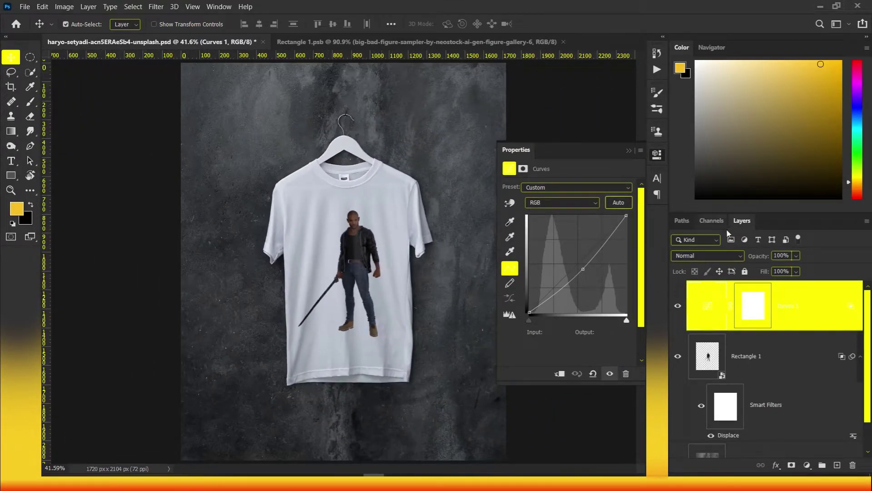
# - Lower the Curves layer fill to 88% and the figure layer fill to 75%
pyautogui.click(763, 272)
pyautogui.moveTo(762, 275); pyautogui.dragTo(755, 275)
pyautogui.click(785, 375)
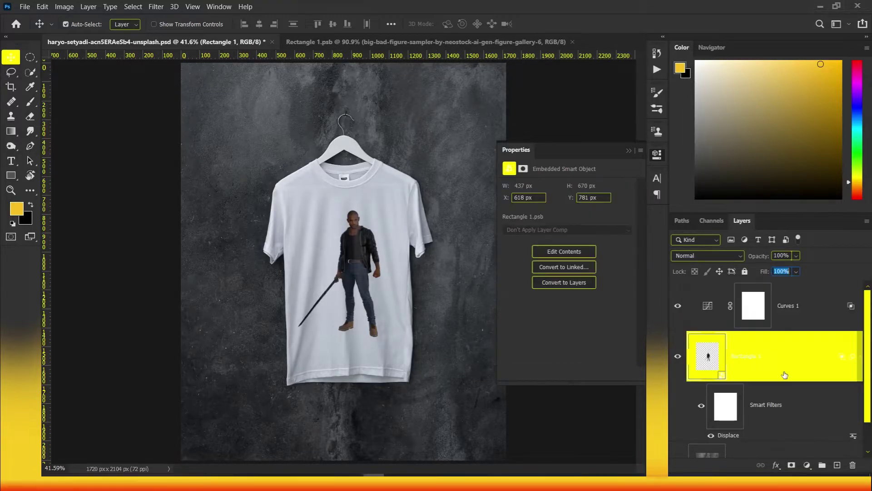
pyautogui.moveTo(764, 271); pyautogui.dragTo(753, 272)
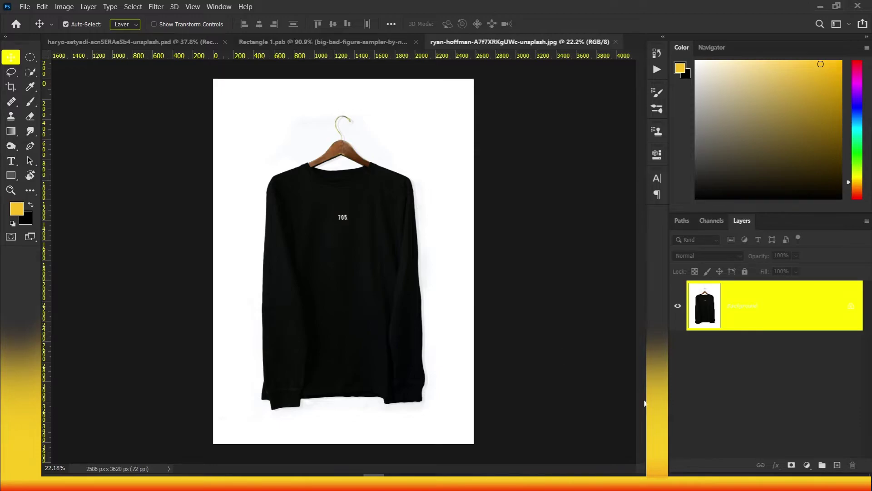
# - Add a new empty layer to the sweatshirt image and choose the 918 PN logo brush
pyautogui.click(838, 465)
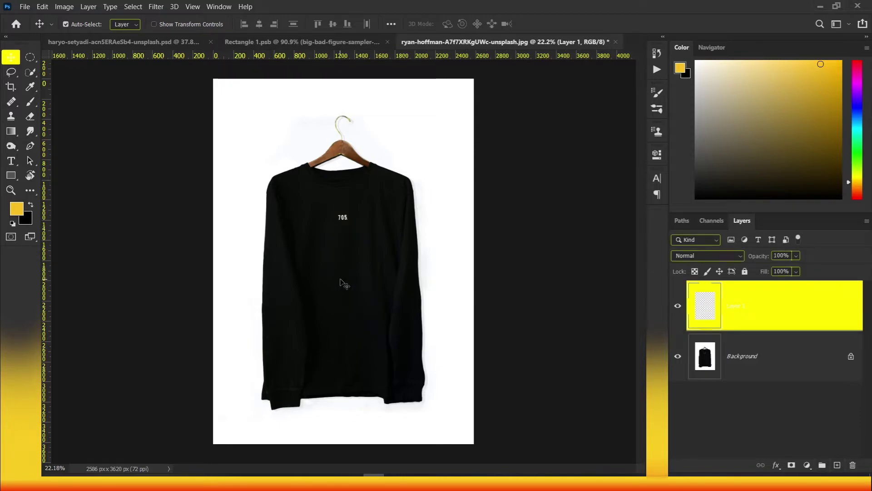
pyautogui.press('b')
pyautogui.click(83, 24)
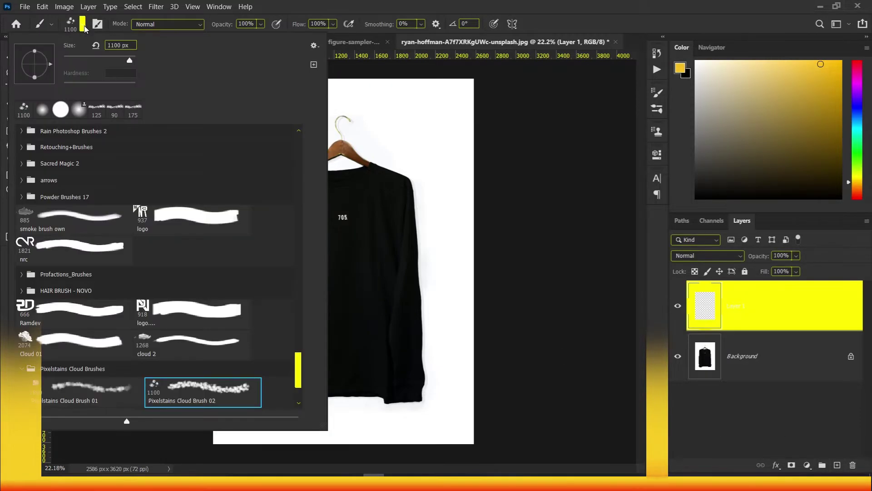
pyautogui.click(154, 310)
# - Stamp the PN logo once in white on the sweatshirt's chest
pyautogui.press('Return')
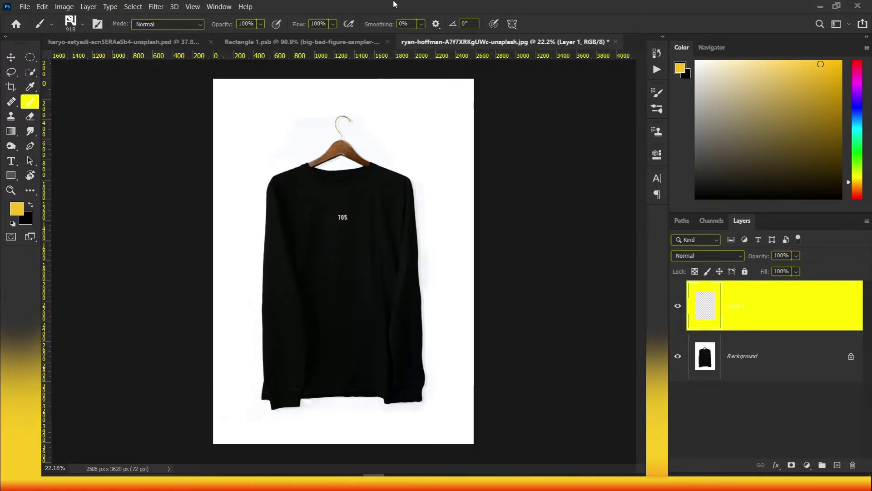
pyautogui.press('d')
pyautogui.press('x')
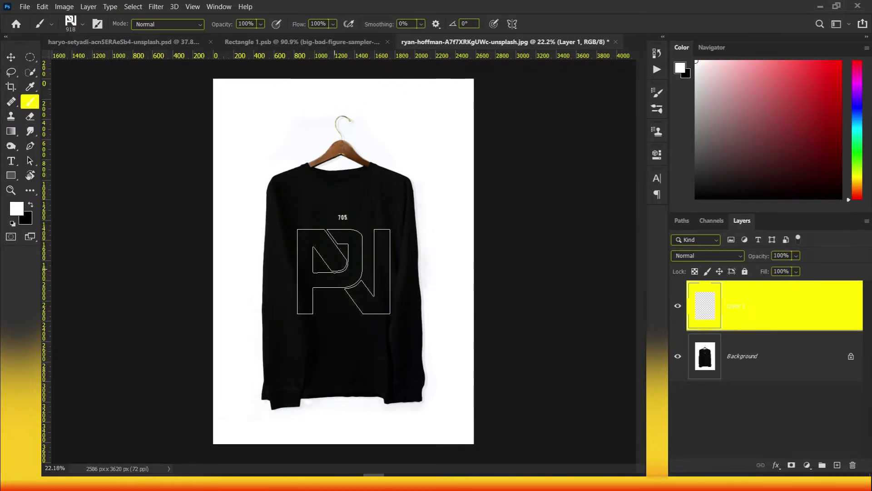
pyautogui.click(344, 271)
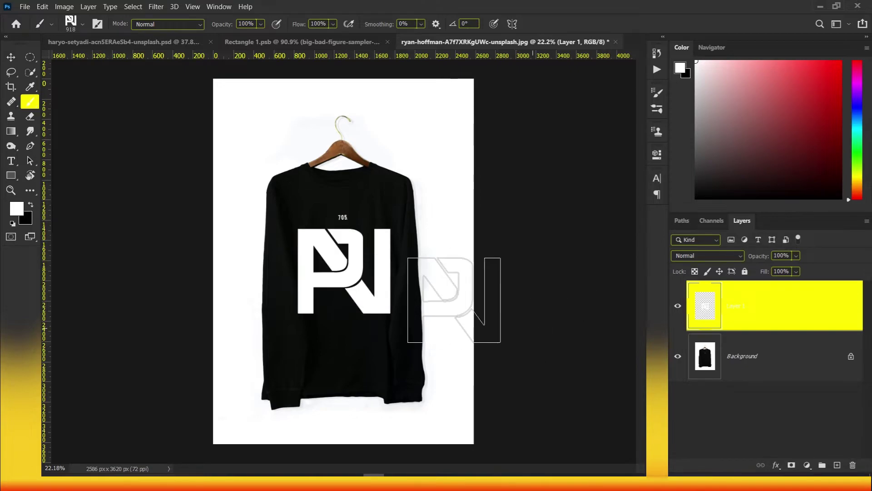
pyautogui.press('v')
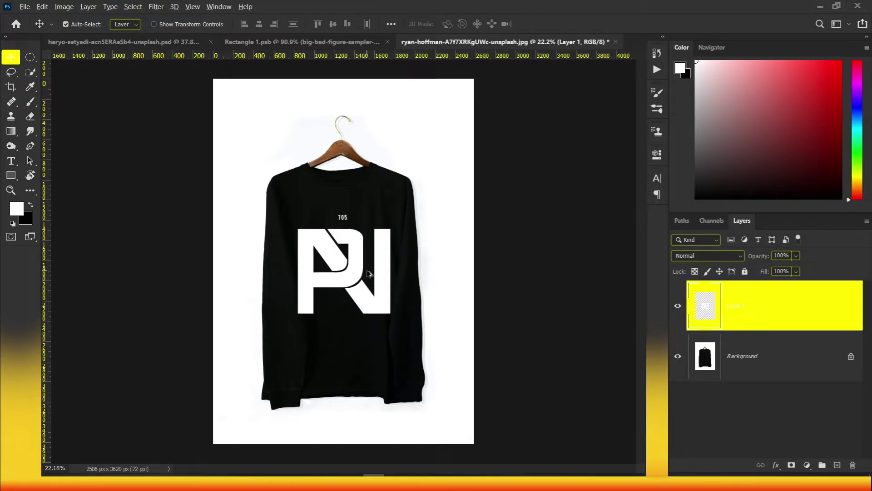
pyautogui.scroll(1, 370, 276)
pyautogui.click(733, 256)
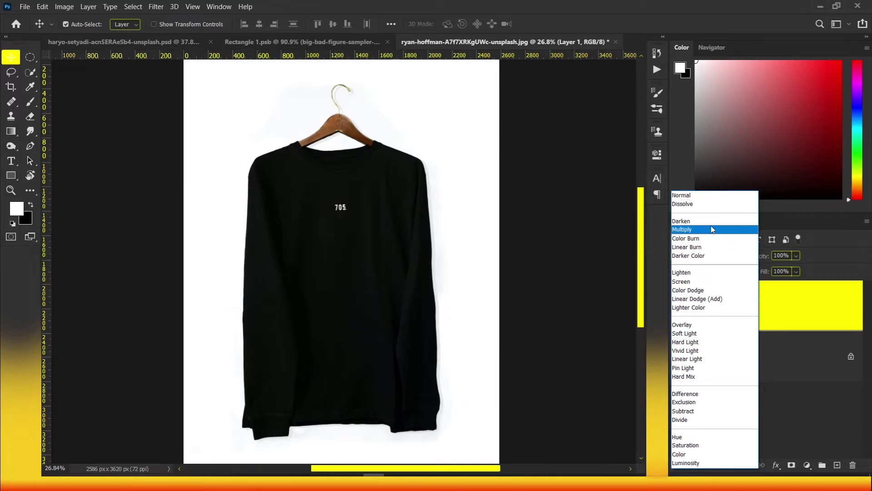
# - Keep Normal blending, scale the white logo to about 86%, and centre it on the chest
pyautogui.click(709, 196)
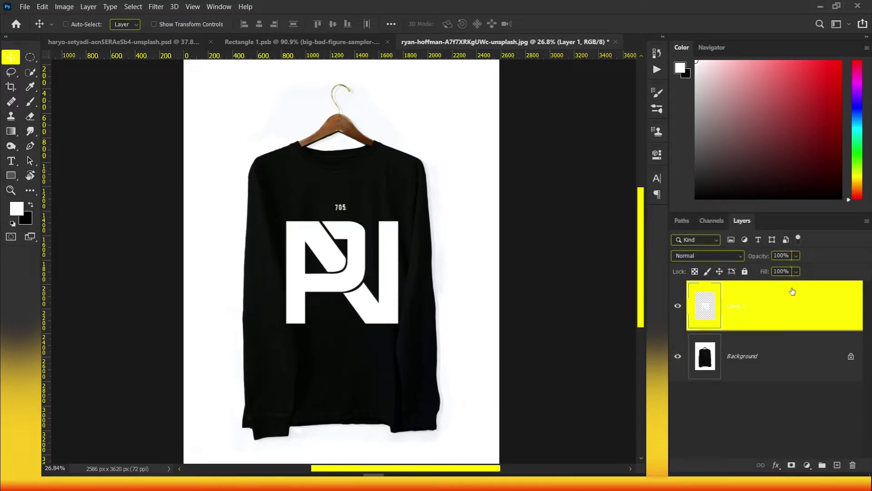
pyautogui.hotkey('ctrl', 't')
pyautogui.moveTo(398, 221); pyautogui.dragTo(383, 234)
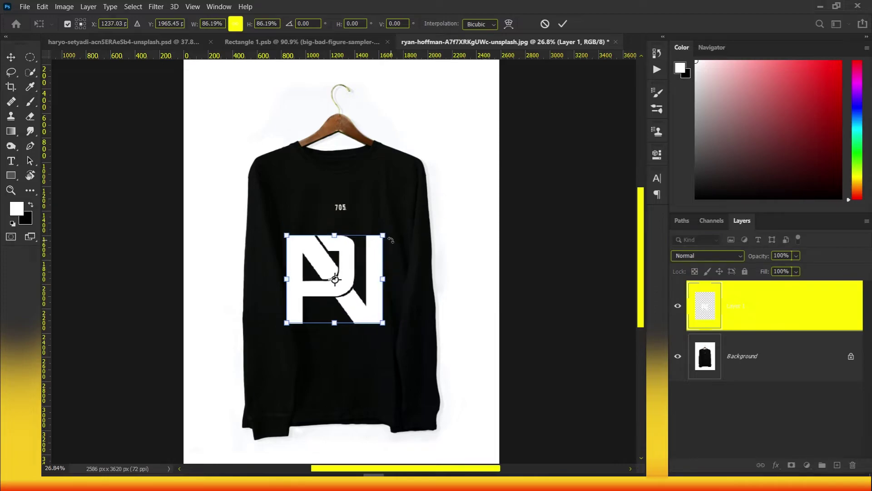
pyautogui.moveTo(365, 284); pyautogui.dragTo(373, 284)
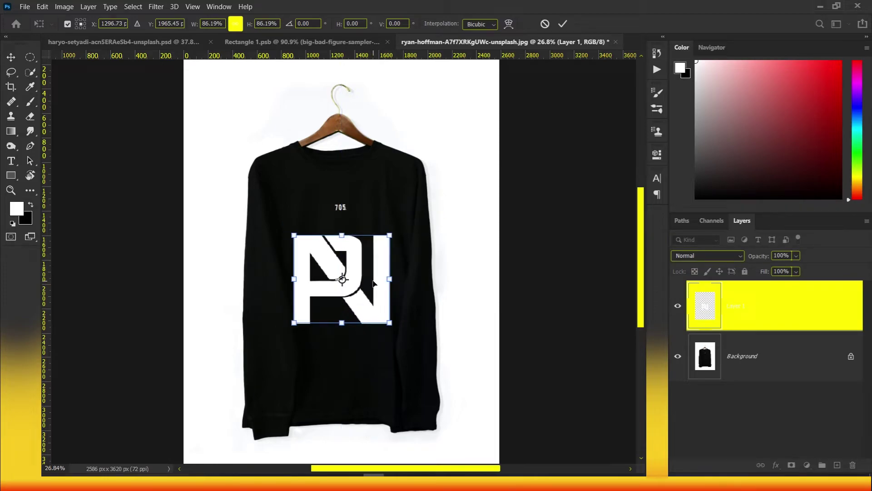
pyautogui.press('Left')
pyautogui.press('Left')
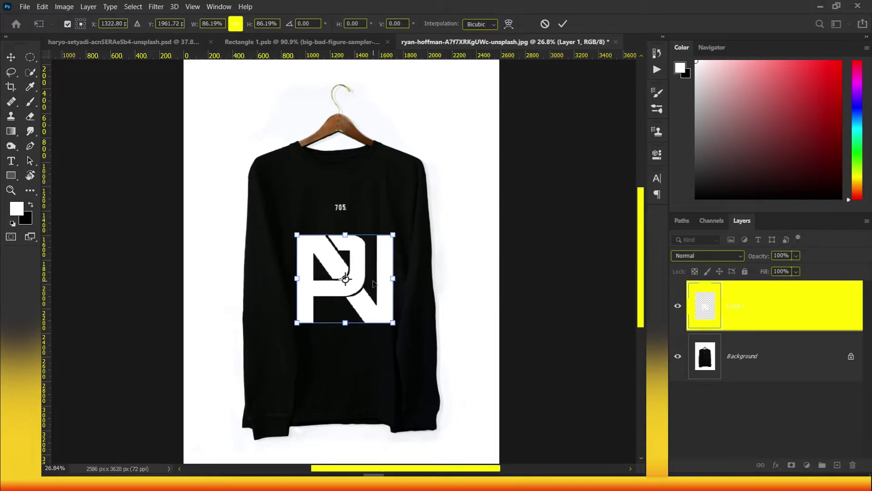
pyautogui.press('Up')
pyautogui.press('Up')
pyautogui.press('Up')
pyautogui.press('Return')
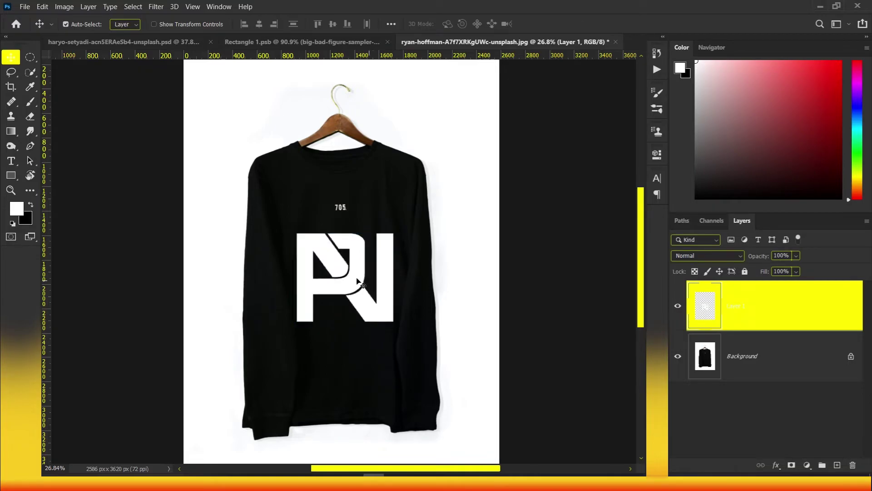
pyautogui.keyDown('alt'); pyautogui.scroll(2, 356, 281); pyautogui.keyUp('alt')
# - Split the logo layer's Underlying Layer Blend If sliders so the fabric texture shows through
pyautogui.doubleClick(838, 300)
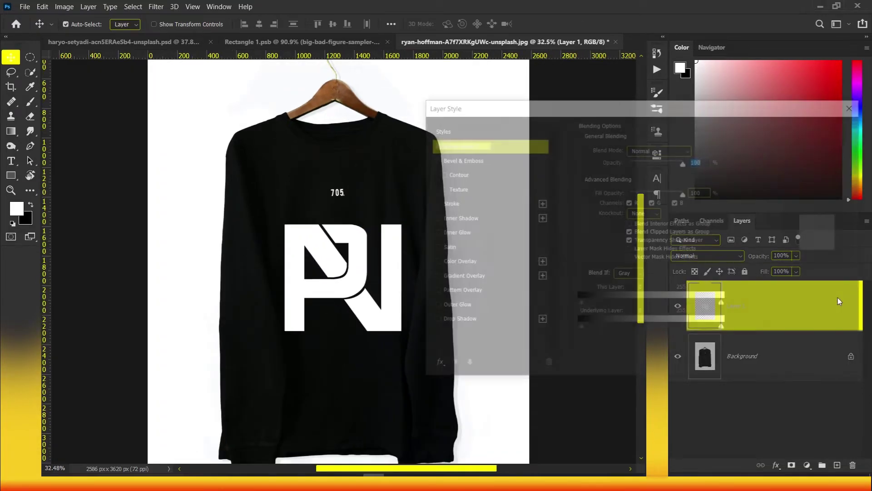
pyautogui.moveTo(580, 329); pyautogui.dragTo(597, 331)
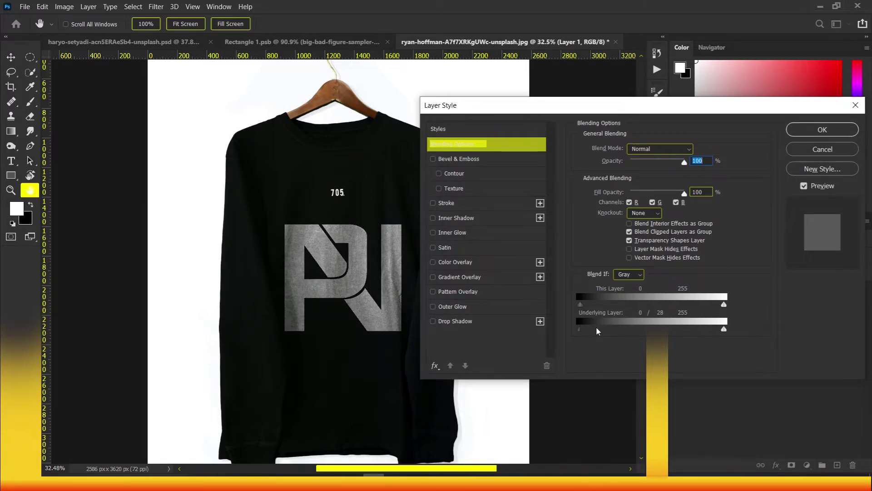
pyautogui.moveTo(724, 329); pyautogui.dragTo(685, 332)
pyautogui.moveTo(598, 331); pyautogui.dragTo(600, 332)
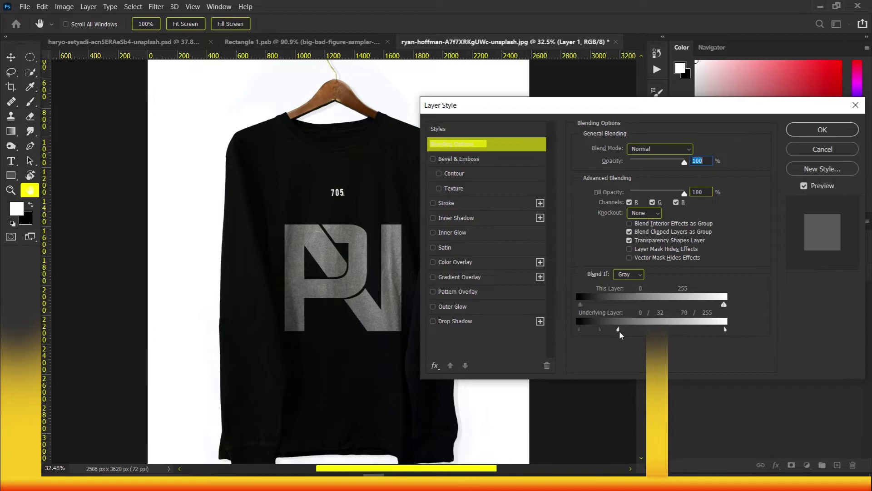
pyautogui.click(813, 132)
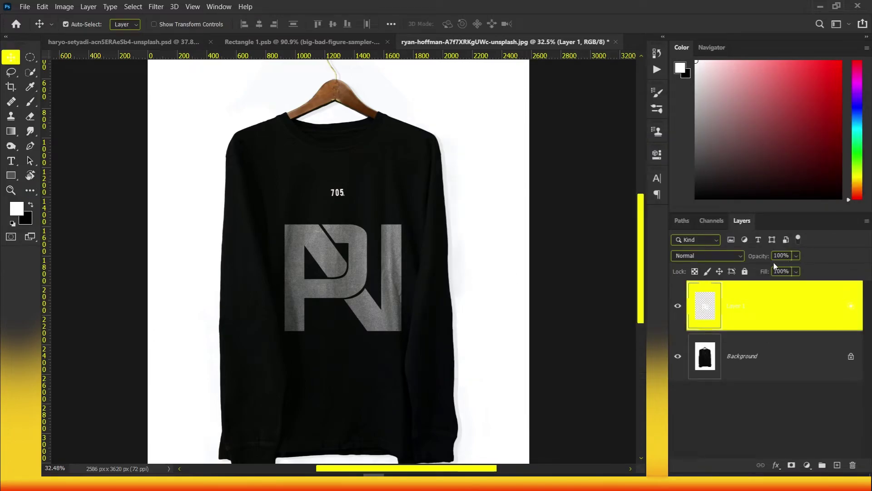
# - Set the logo layer's fill to 90%
pyautogui.moveTo(766, 272); pyautogui.dragTo(762, 272)
pyautogui.doubleClick(782, 272)
pyautogui.write('90')
pyautogui.press('Return')
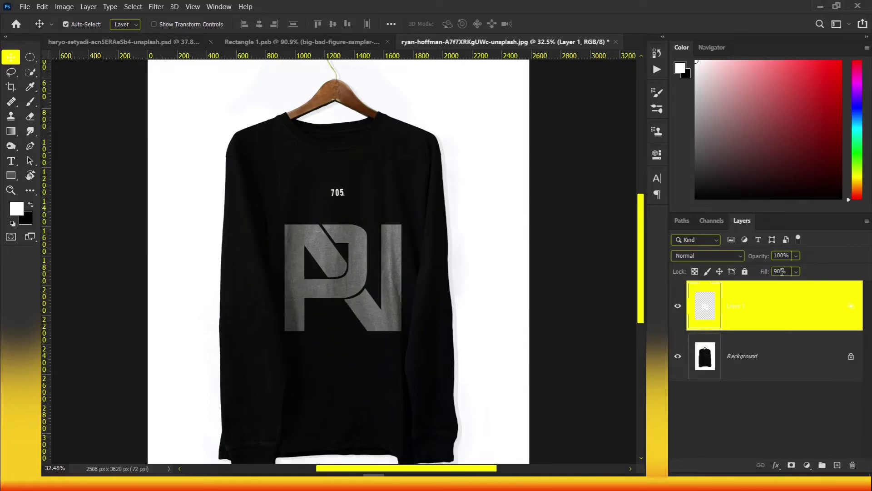
pyautogui.click(808, 465)
# - Add a Curves layer bent down to darken the logo, with Blend If split to 0/42/103
pyautogui.click(795, 319)
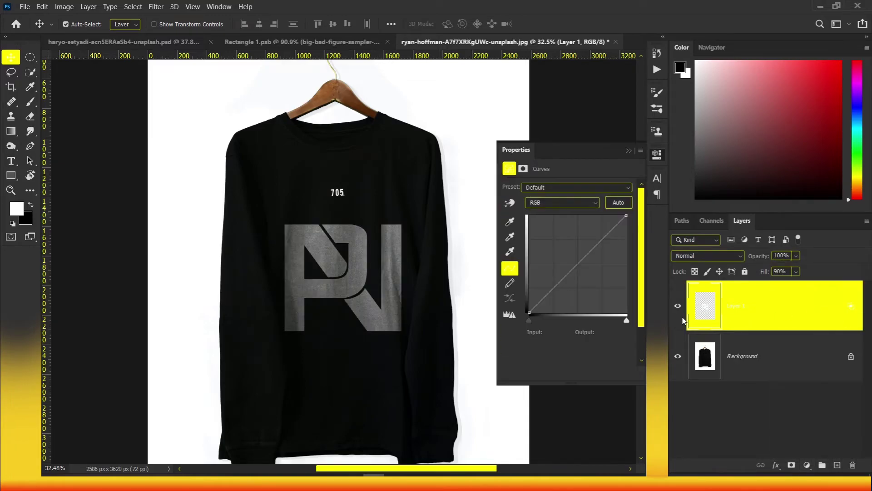
pyautogui.moveTo(581, 270); pyautogui.dragTo(585, 275)
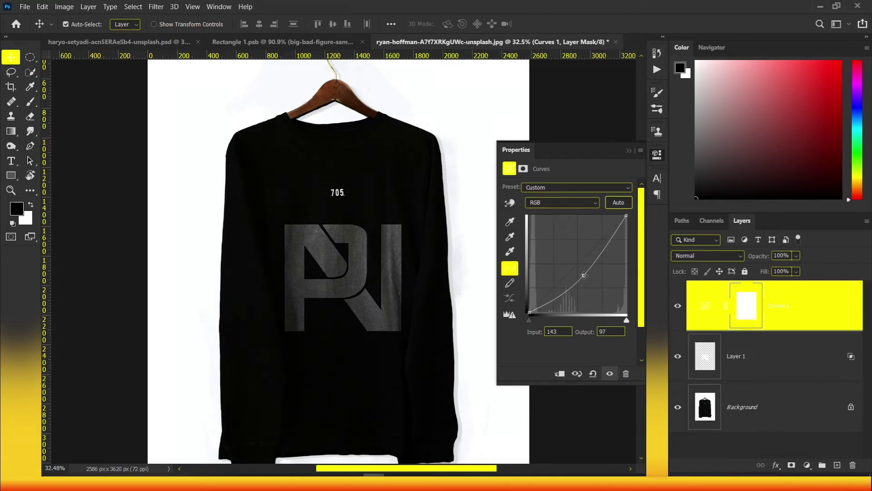
pyautogui.doubleClick(854, 311)
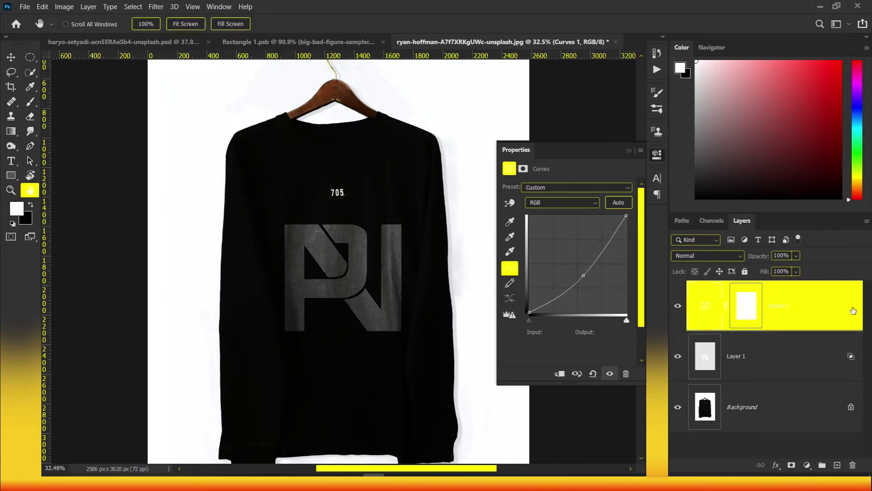
pyautogui.moveTo(725, 329); pyautogui.dragTo(582, 335)
pyautogui.click(829, 133)
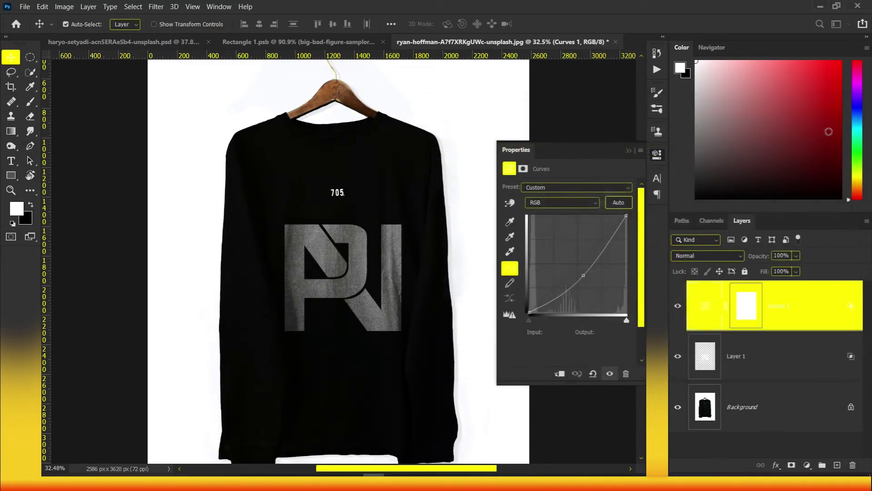
pyautogui.click(808, 465)
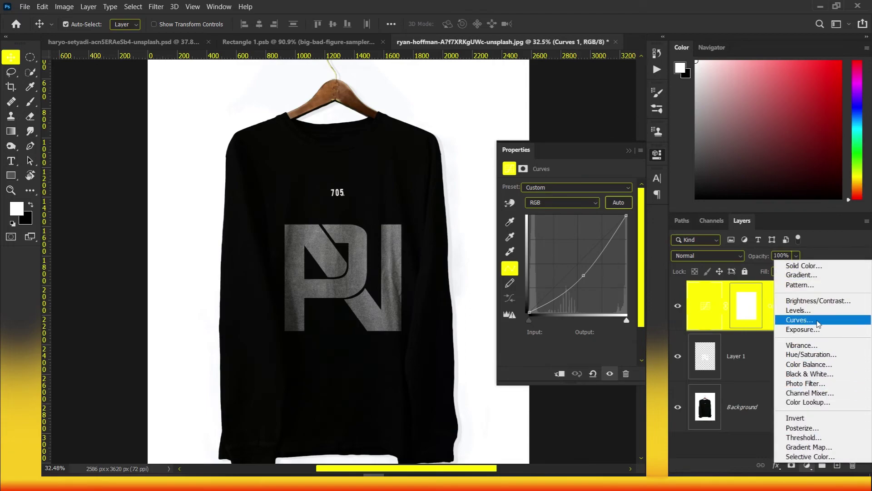
# - Add a second Curves layer lifted to brighten the logo, with Blend If limited to 136/218
pyautogui.click(800, 320)
pyautogui.moveTo(580, 265); pyautogui.dragTo(574, 254)
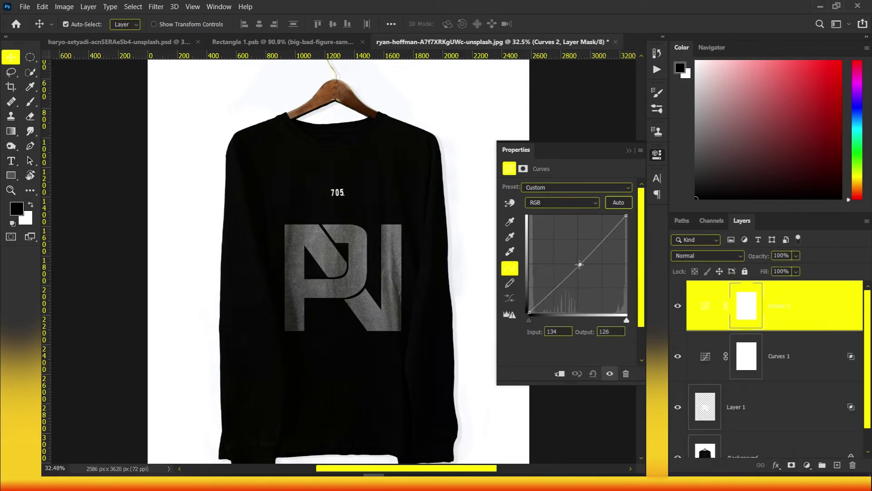
pyautogui.doubleClick(846, 308)
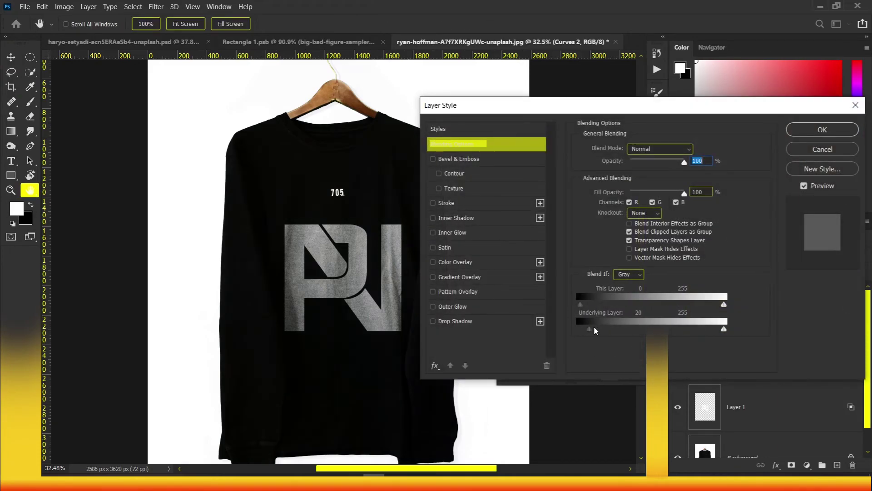
pyautogui.moveTo(595, 331)
pyautogui.mouseDown()
pyautogui.moveTo(672, 331)
pyautogui.moveTo(656, 331)
pyautogui.mouseUp()
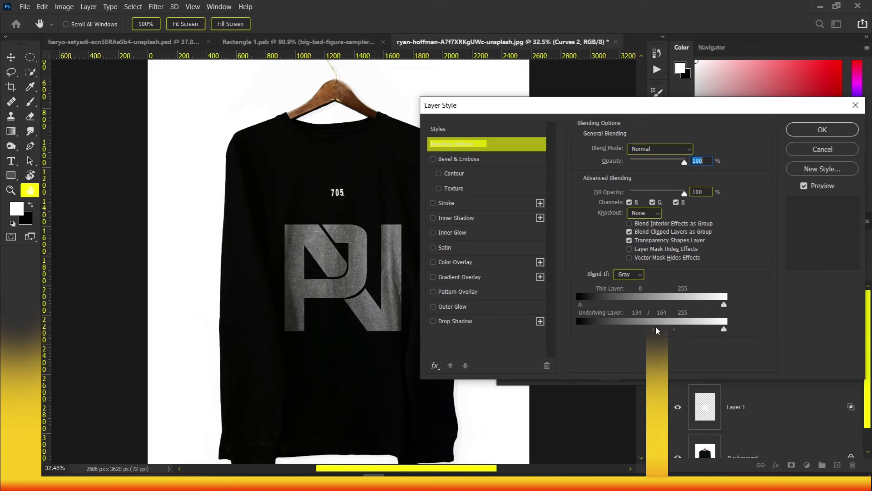
pyautogui.click(824, 130)
pyautogui.scroll(-2, 406, 210)
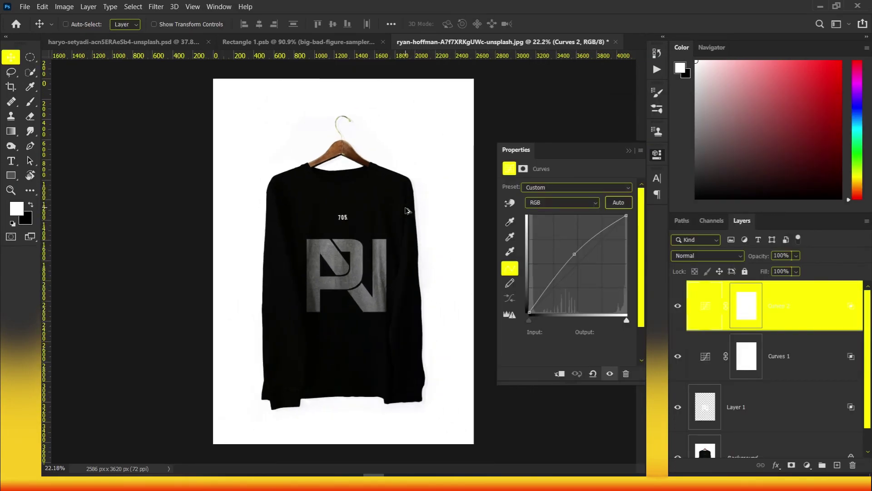
pyautogui.scroll(1, 406, 210)
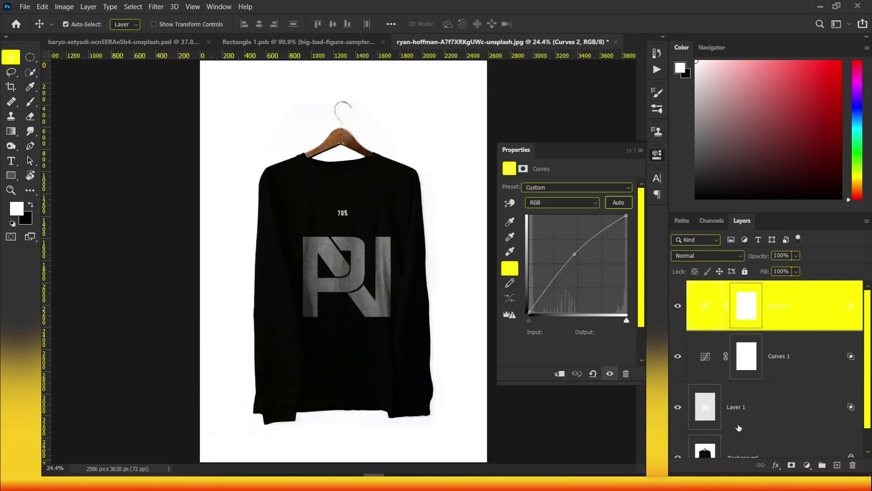